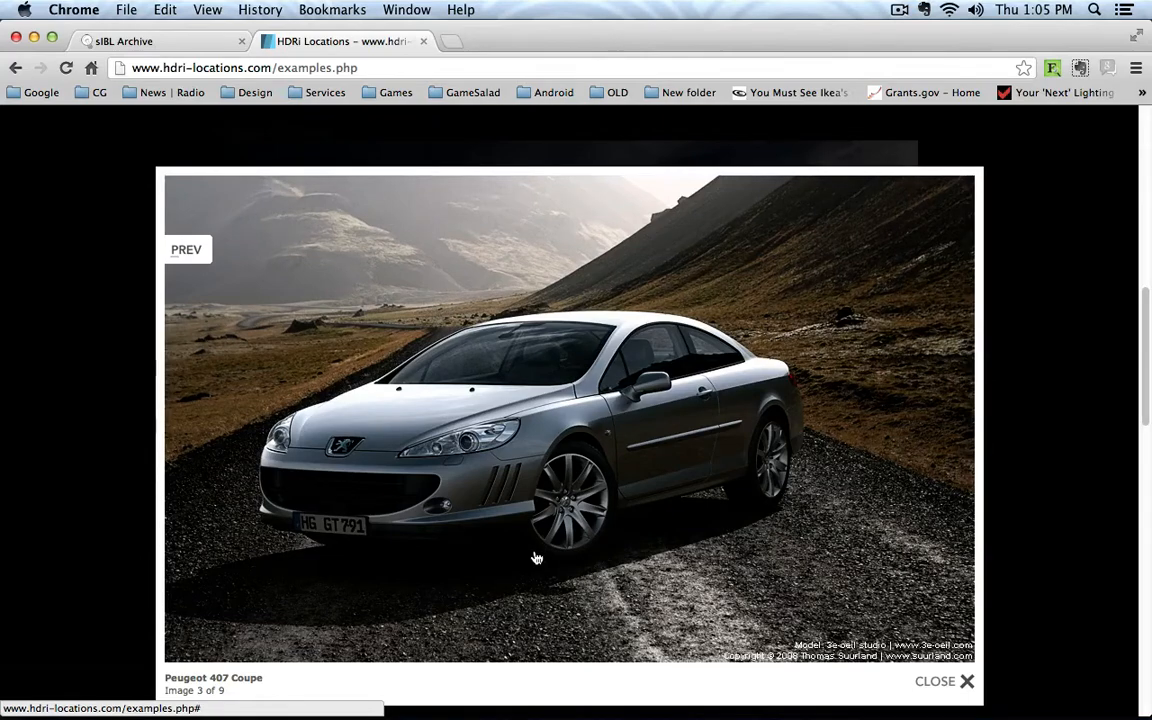
Step: Switch to Blender, show the main 3D view in solid shading and select the curved backdrop plane
key(super+Tab)
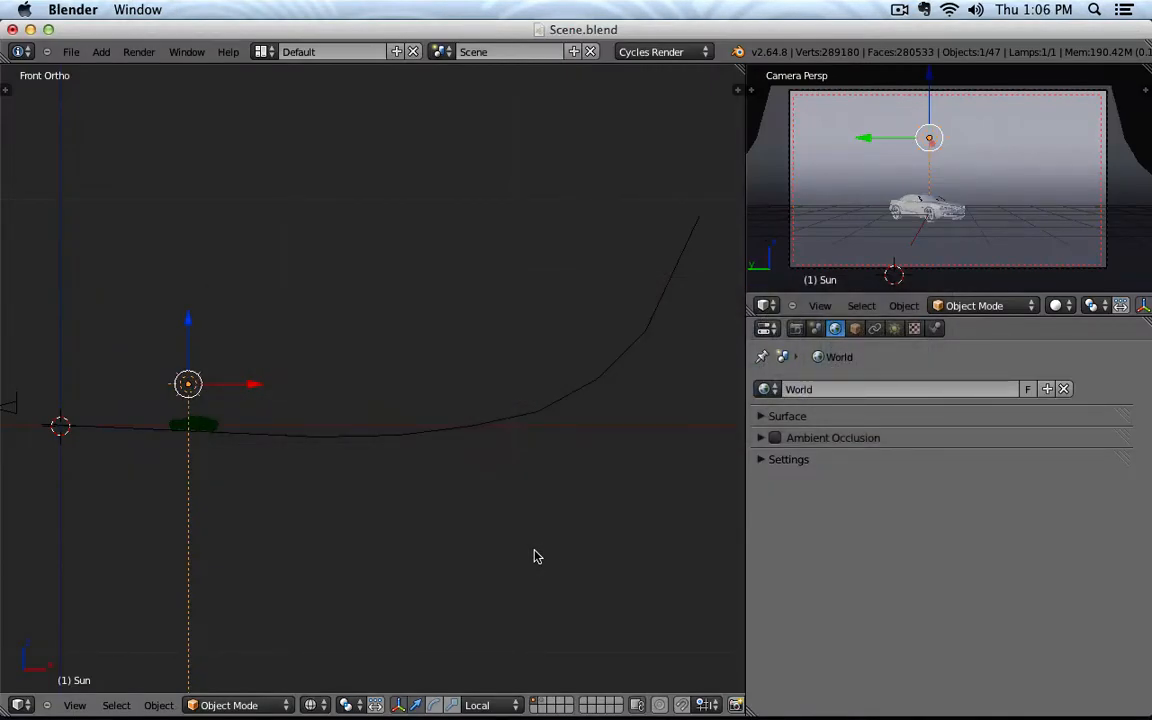
middle_drag(535, 555, 470, 329)
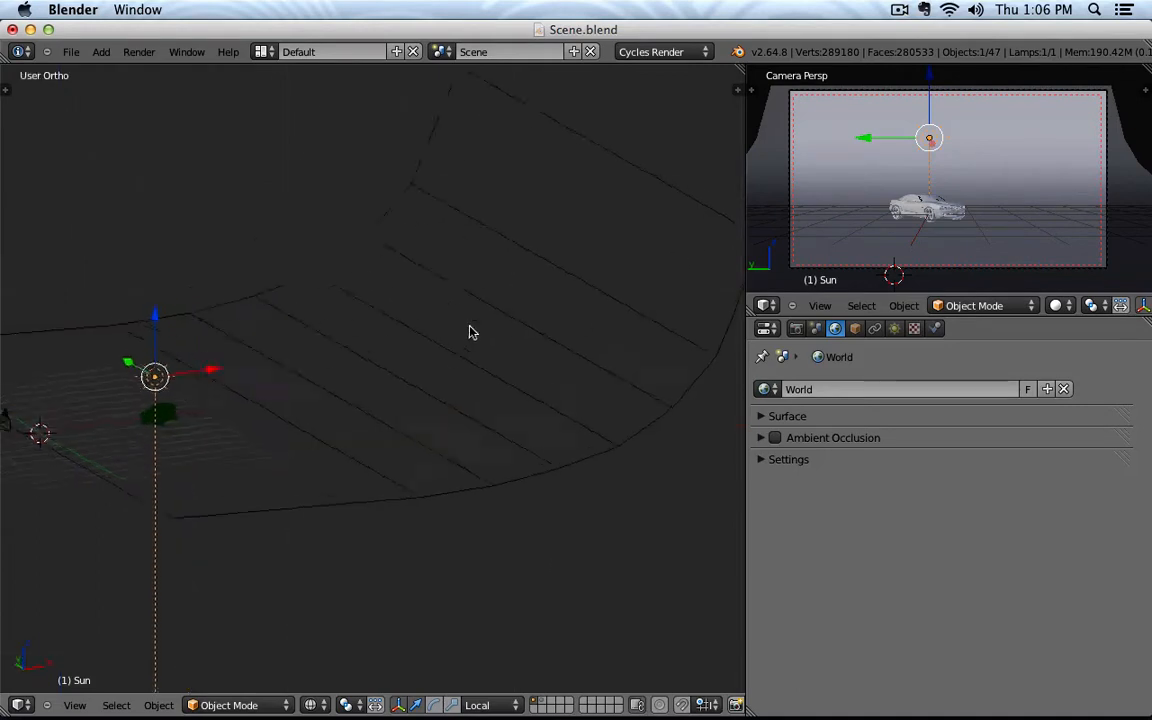
key(z)
right_click(482, 325)
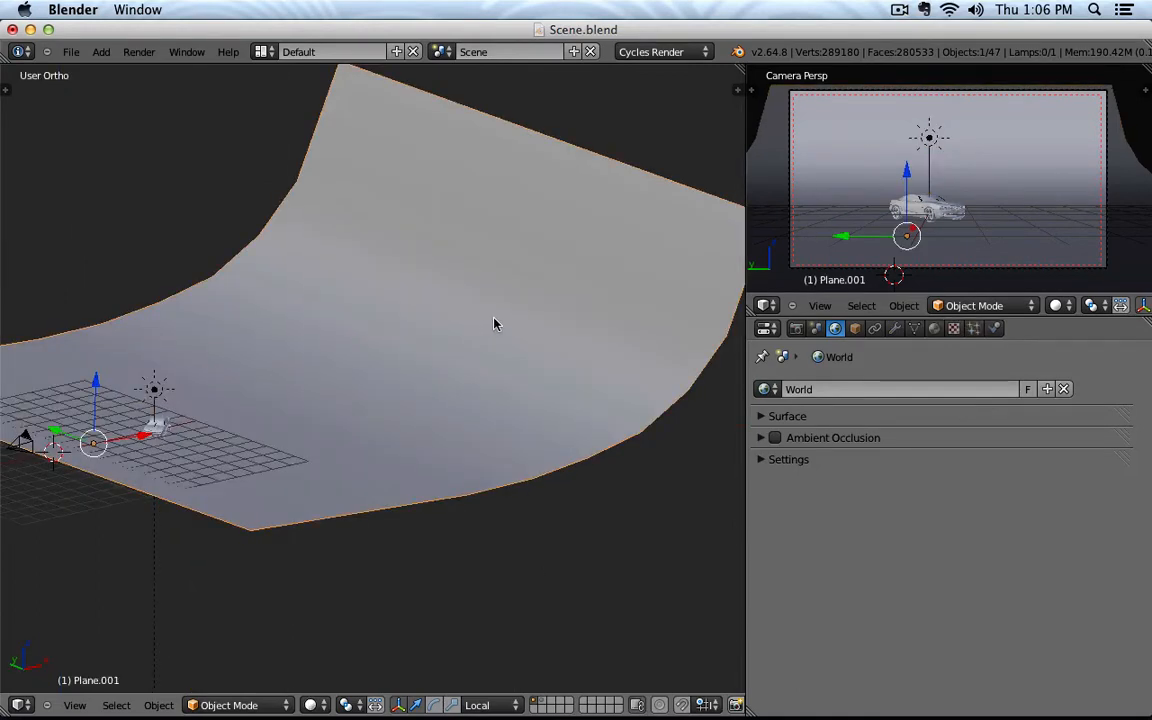
Step: Look at the flat plane on the second layer, then return to the first layer and reselect the curved backdrop
click(541, 705)
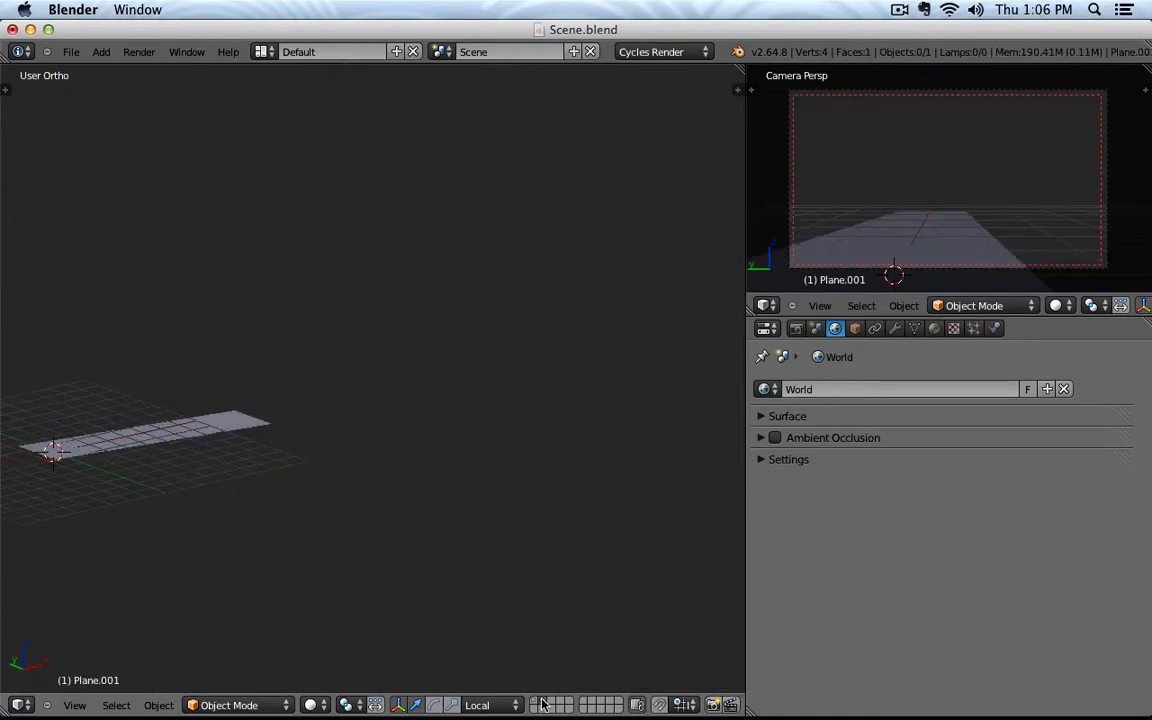
right_click(249, 421)
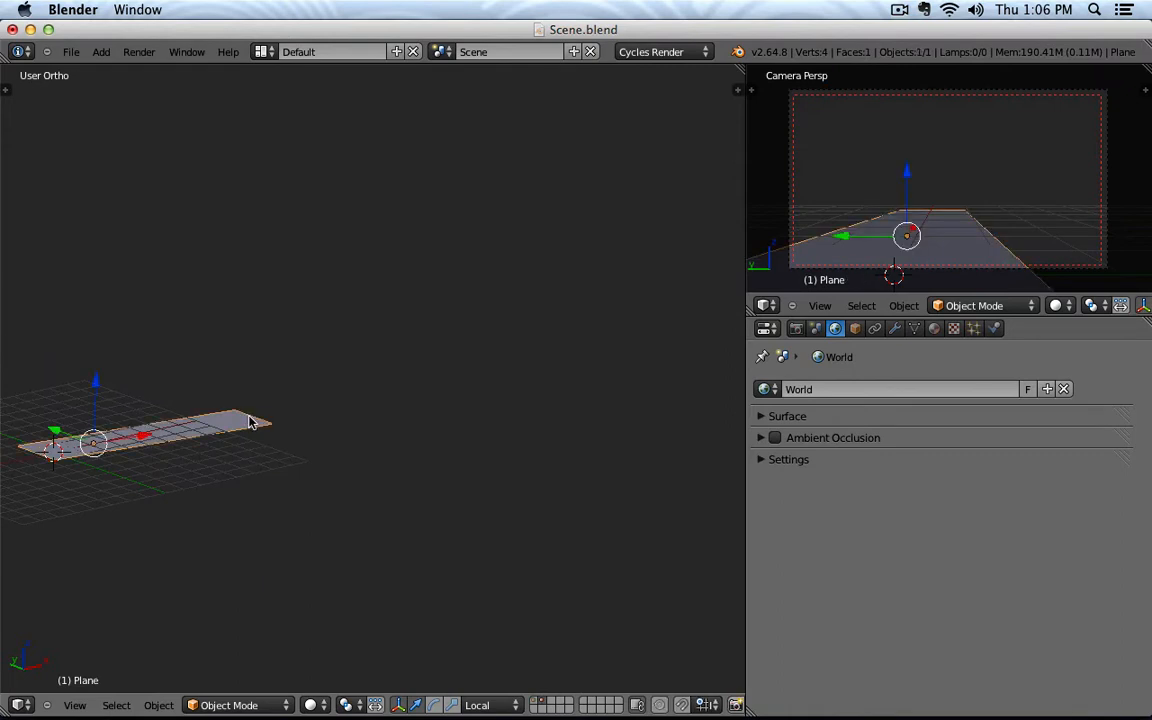
shift+click(536, 705)
right_click(302, 437)
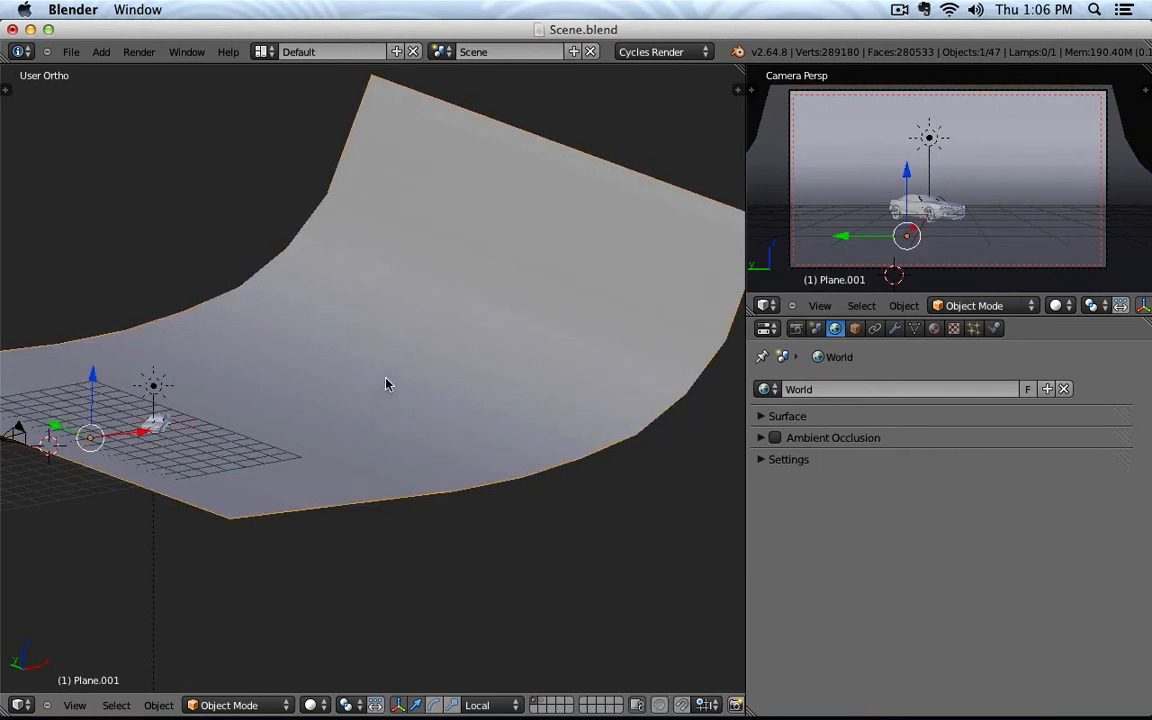
Step: Create a diffuse material for the curved backdrop, make its color pure white and name it "Shadow Catcher"
click(934, 328)
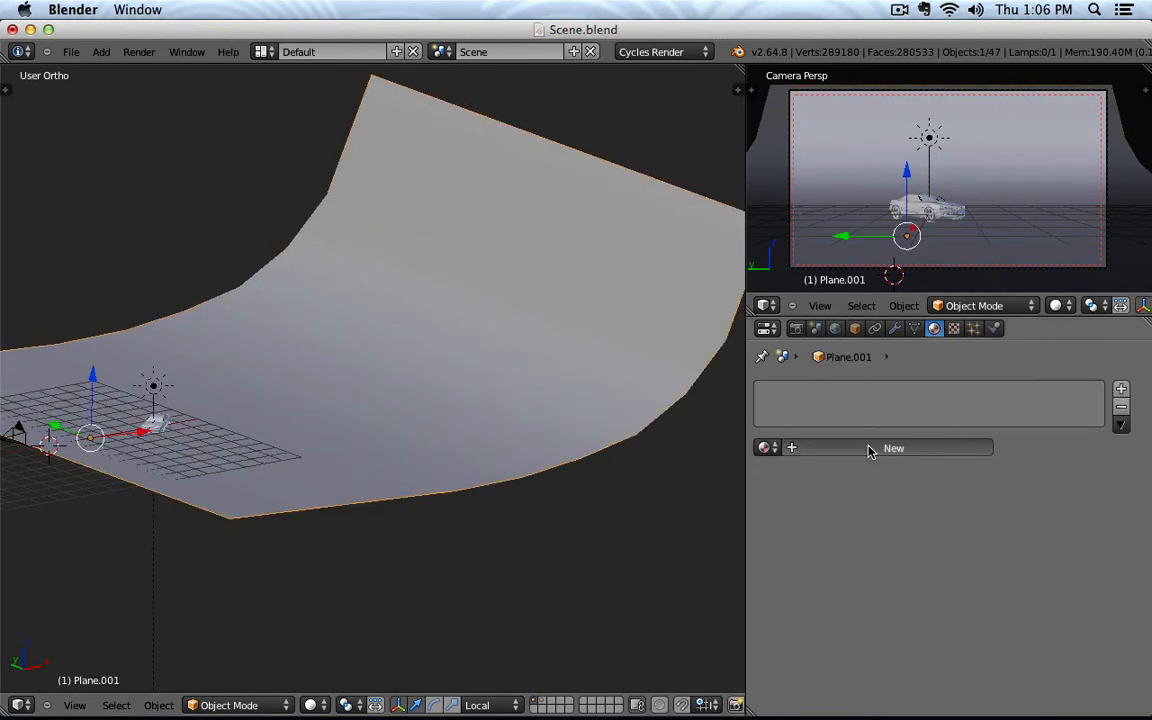
click(868, 450)
click(975, 535)
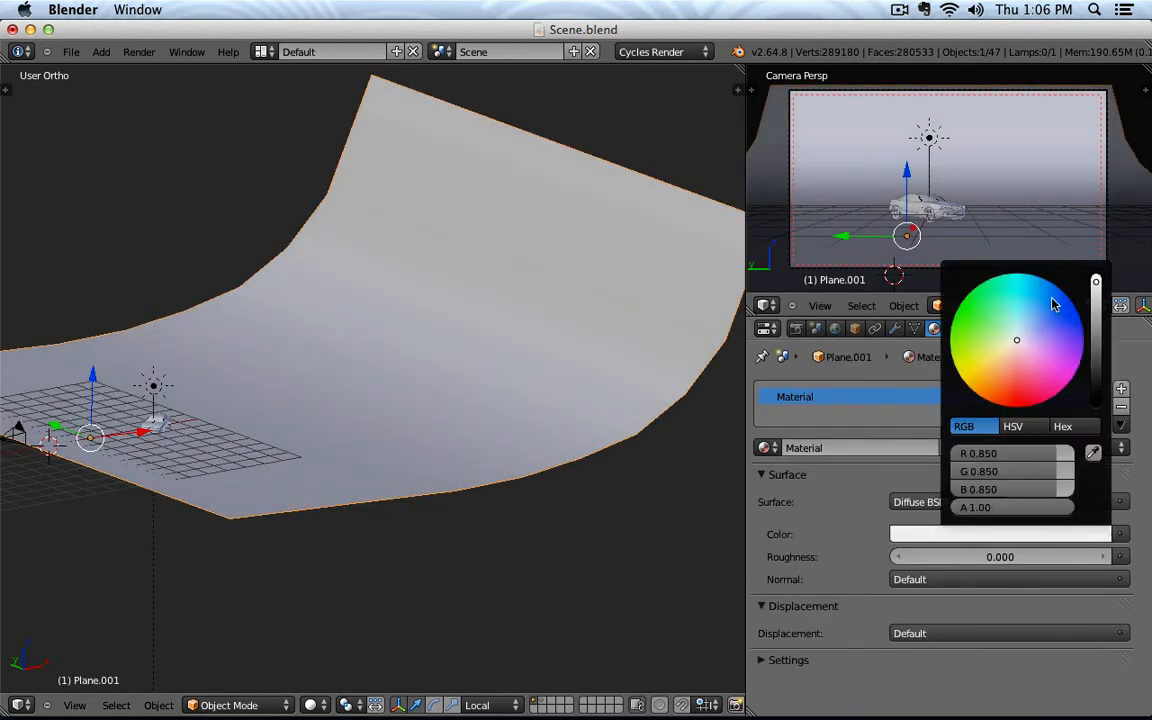
scroll(1053, 305, up, 3)
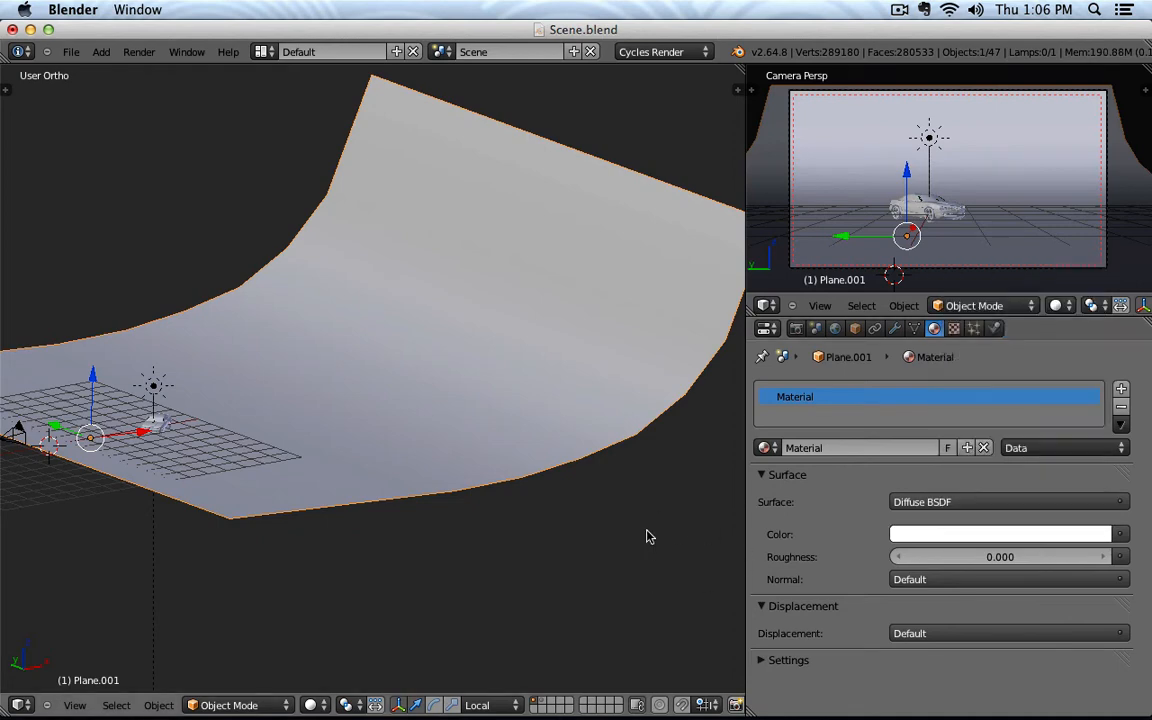
click(879, 447)
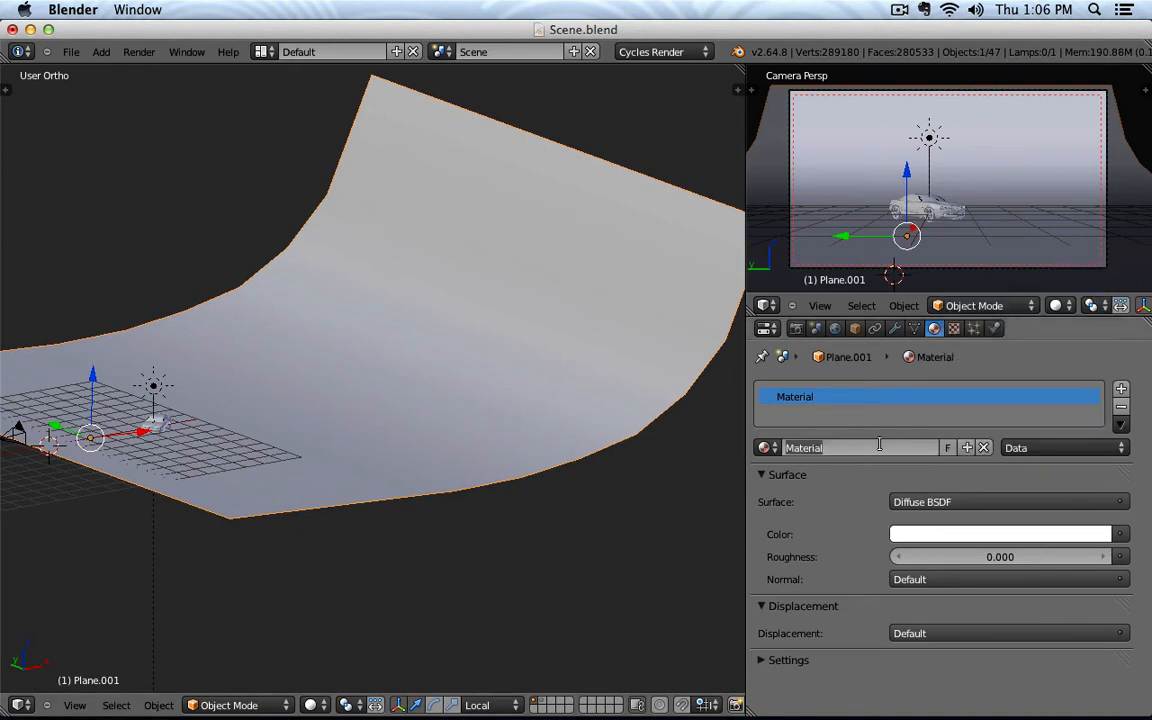
text(Shadow Catcher)
key(Return)
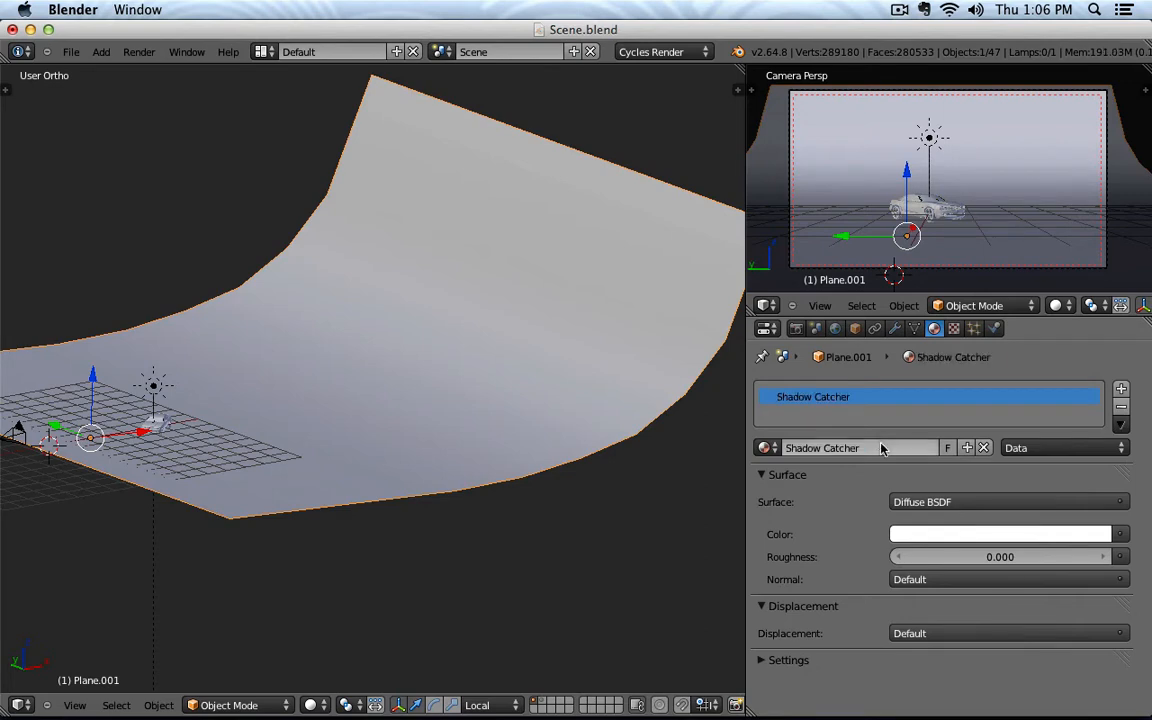
Step: Select the Sun lamp above the car and set its emission strength to 0
right_click(154, 392)
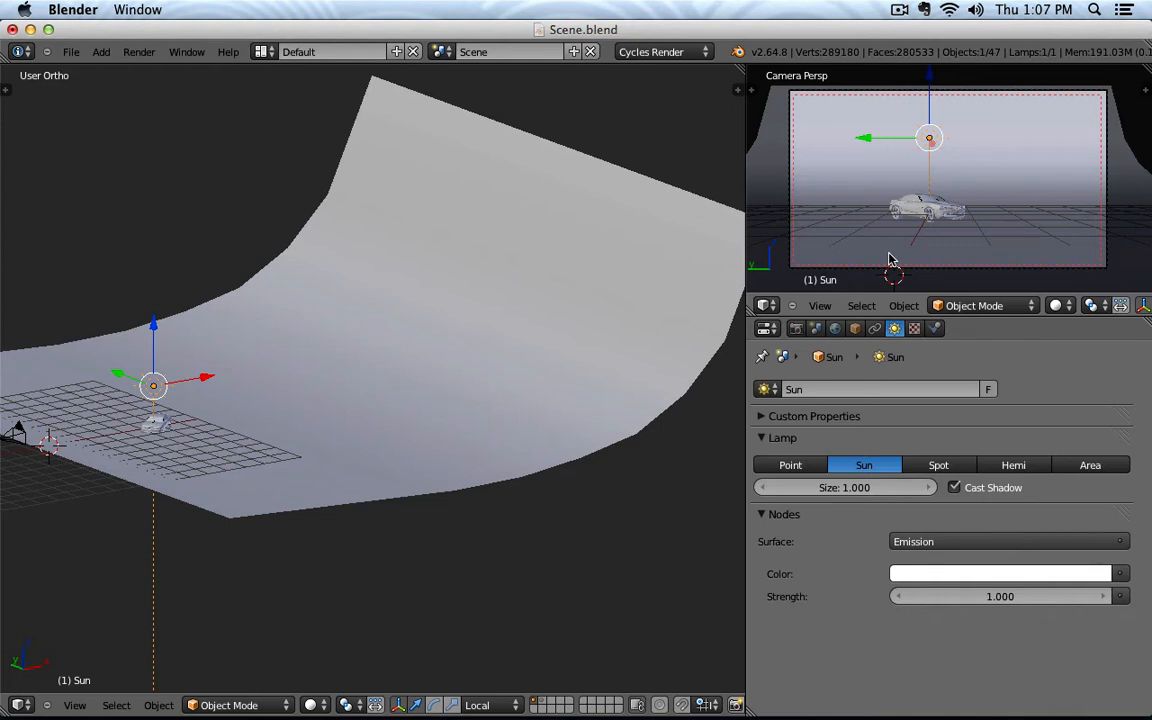
scroll(893, 262, up, 3)
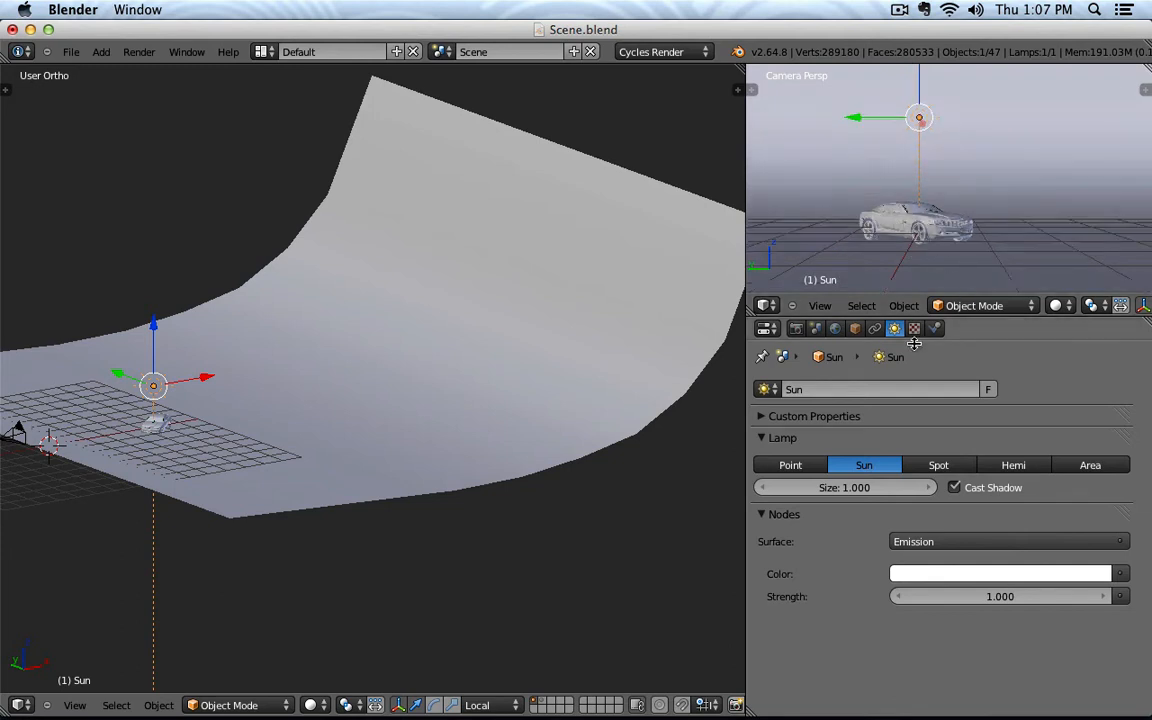
click(998, 597)
text(0)
key(Return)
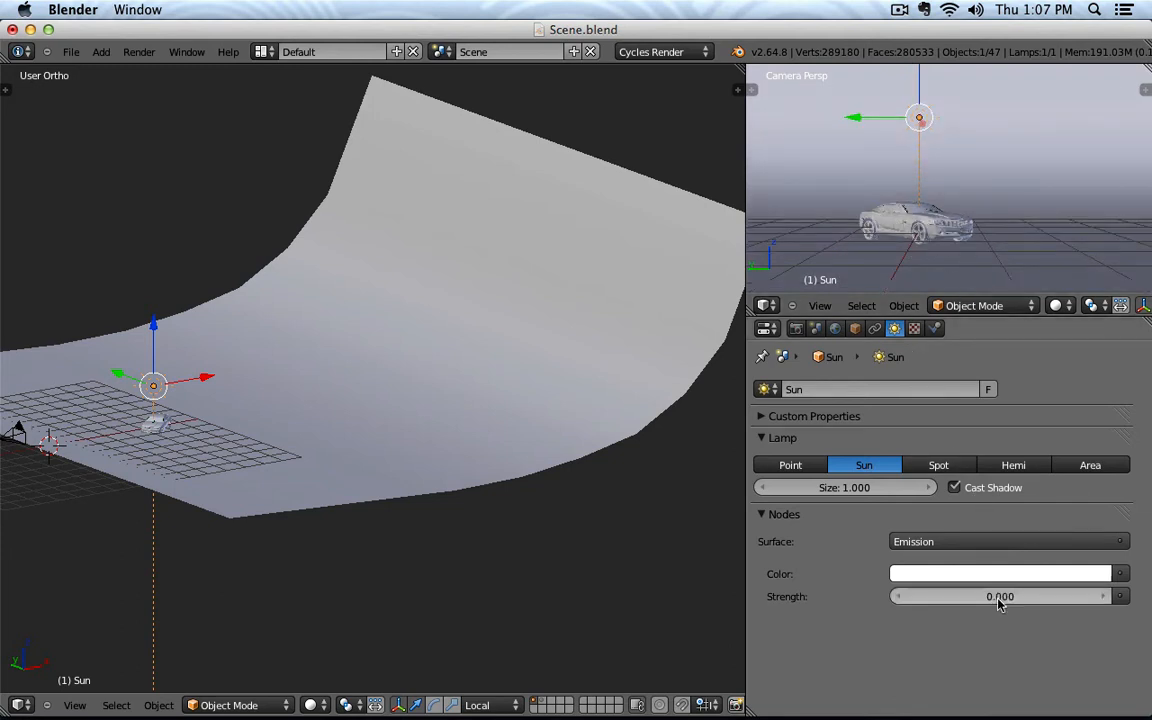
Step: Set the world environment texture's background strength to 3, then reduce it to 2
click(835, 329)
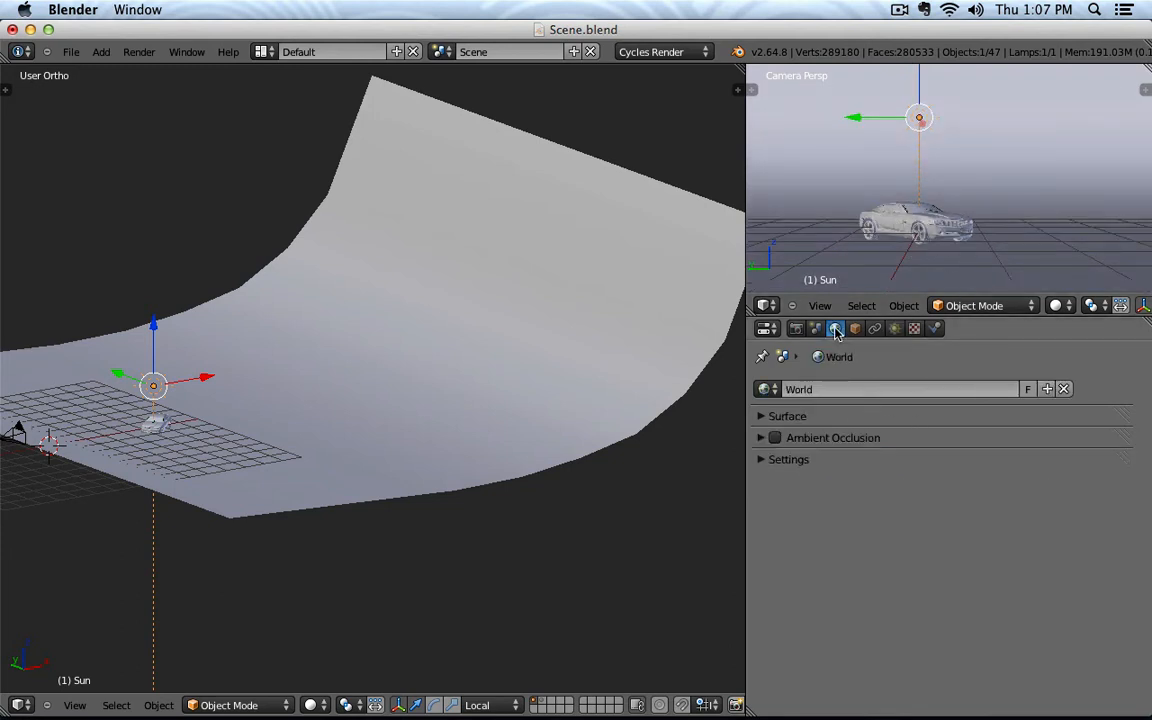
click(780, 416)
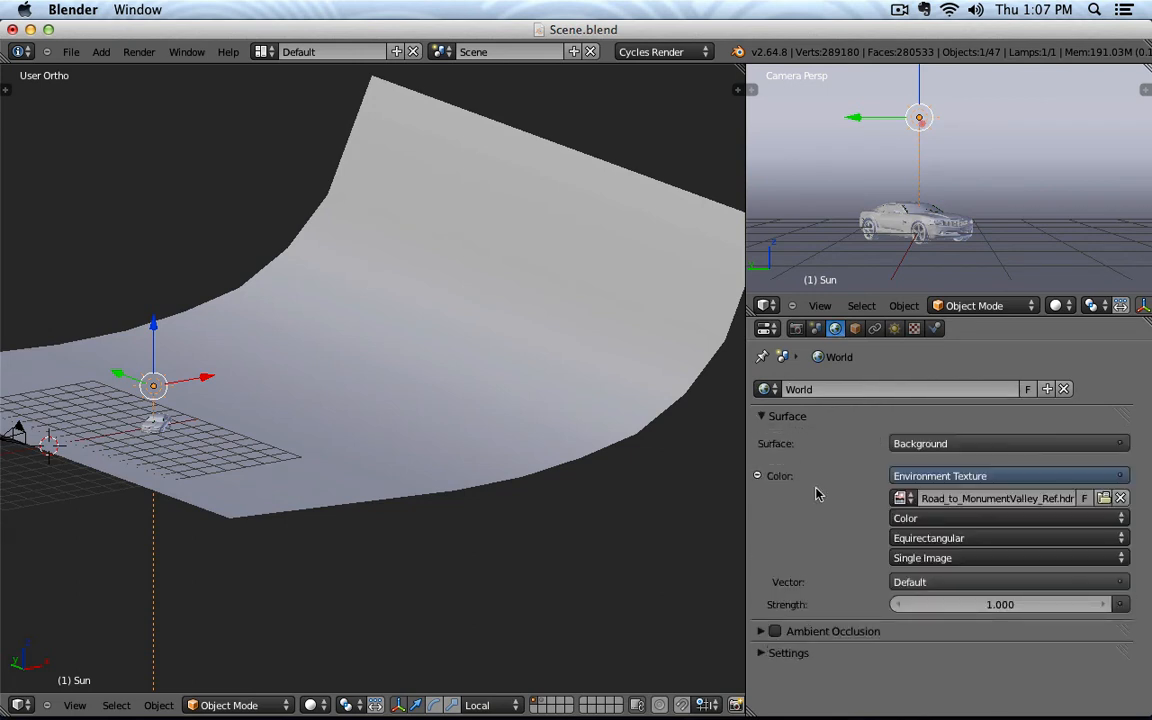
click(997, 604)
text(3)
key(Return)
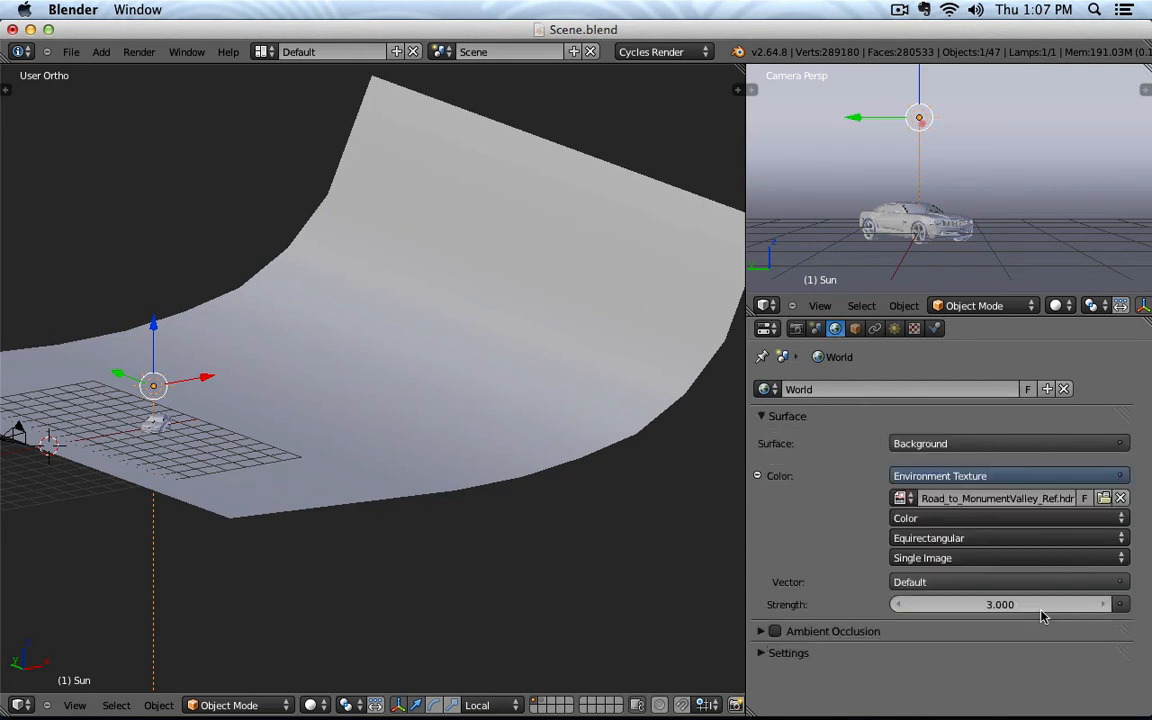
click(1000, 604)
text(2)
key(Return)
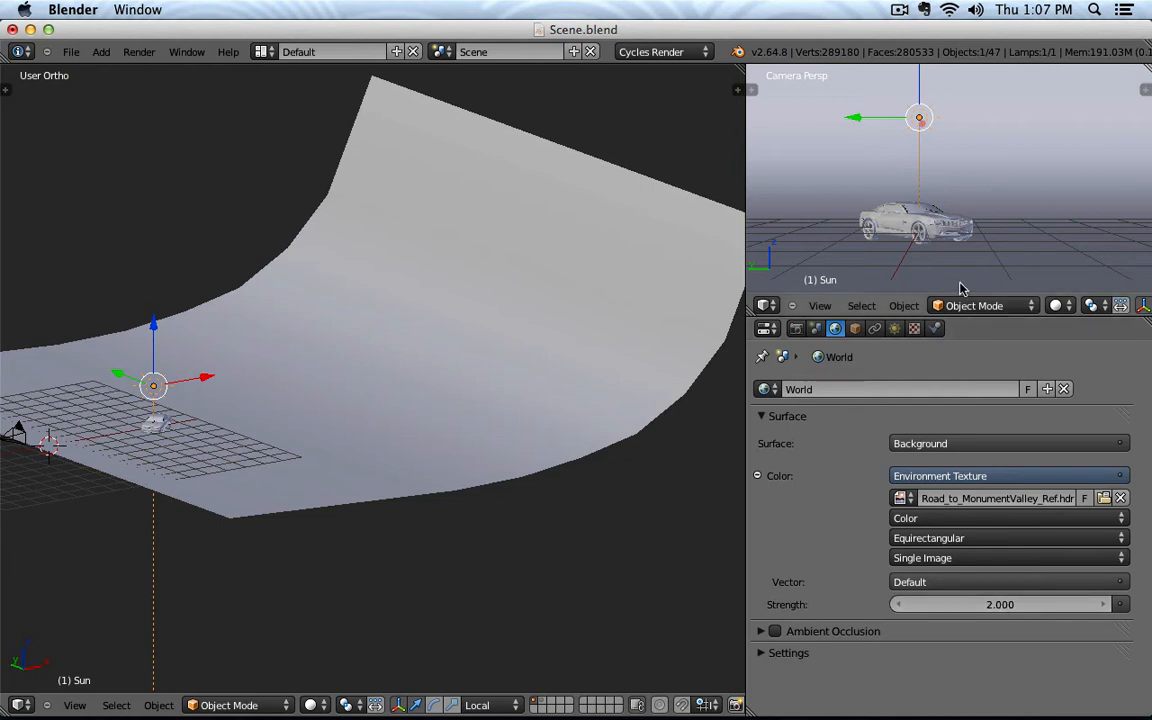
Step: Define a render border around the car in the camera view and switch that view to Rendered shading
scroll(929, 244, up, 1)
shift+middle_drag(927, 242, 965, 191)
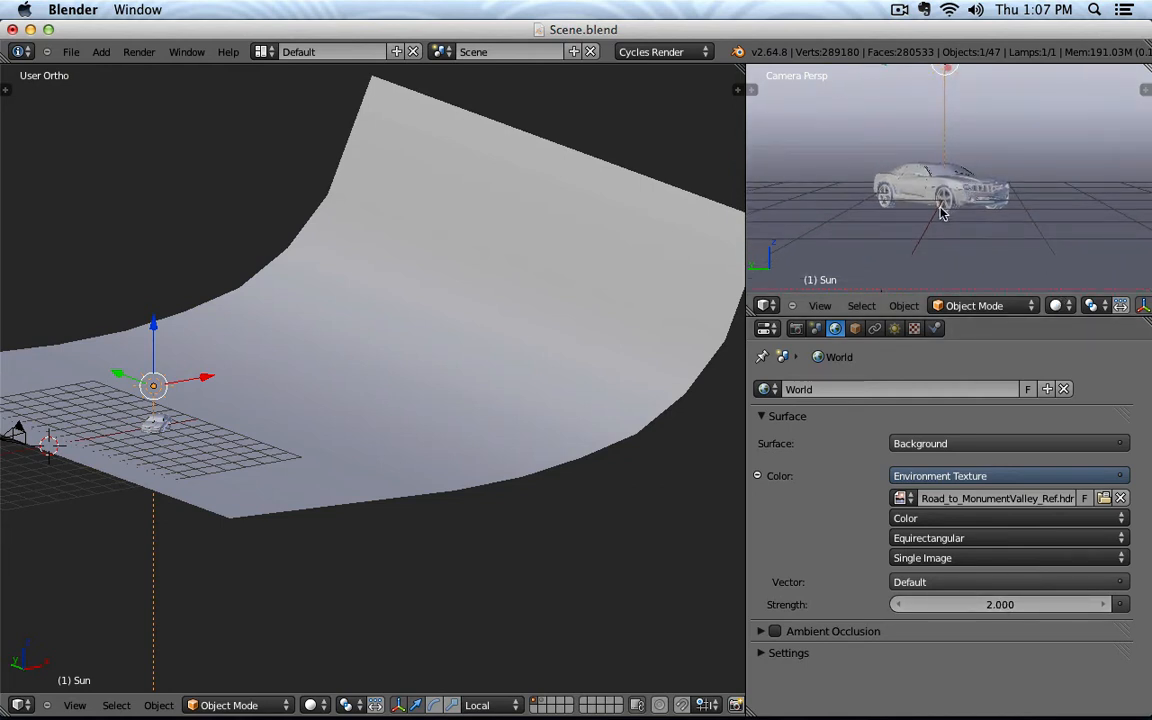
key(ctrl+b)
drag(828, 122, 1077, 267)
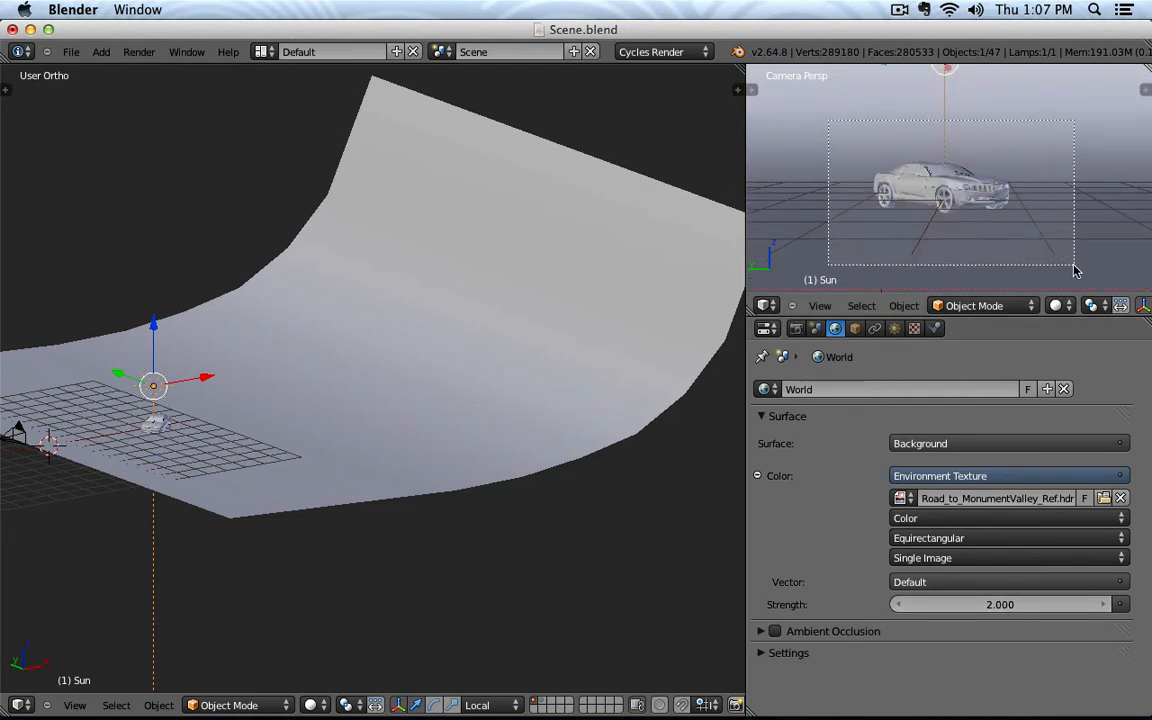
scroll(975, 165, up, 2)
scroll(973, 166, down, 1)
shift+middle_drag(973, 166, 959, 132)
key(z)
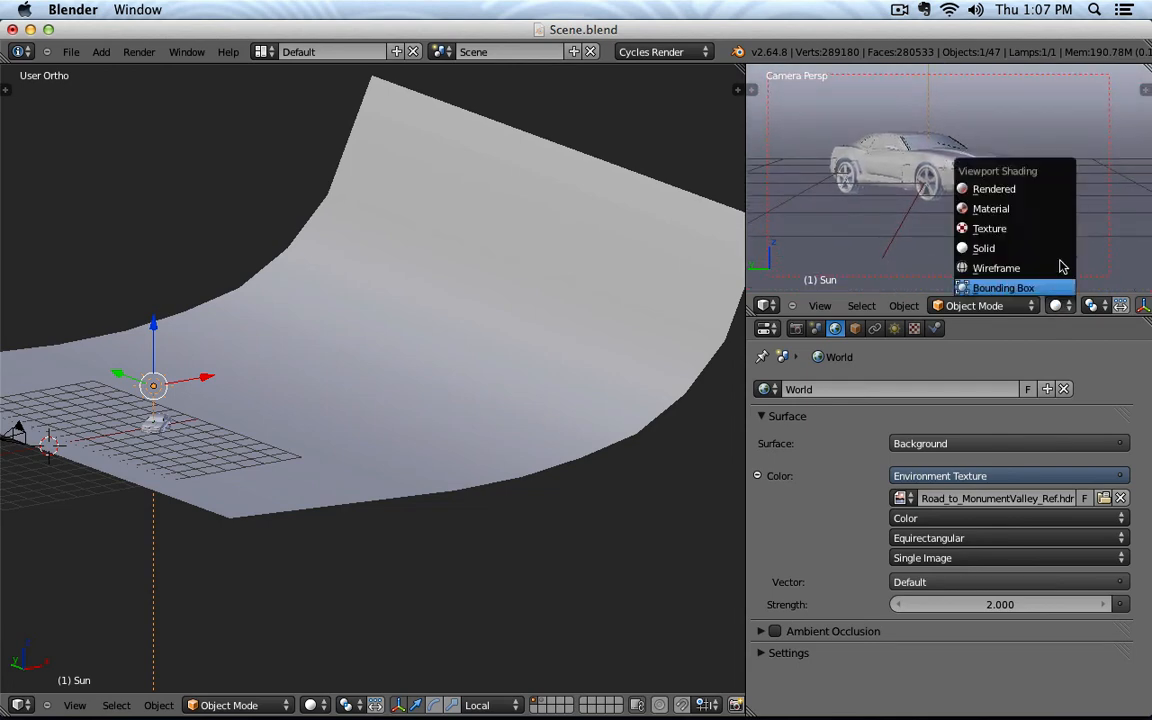
click(1030, 198)
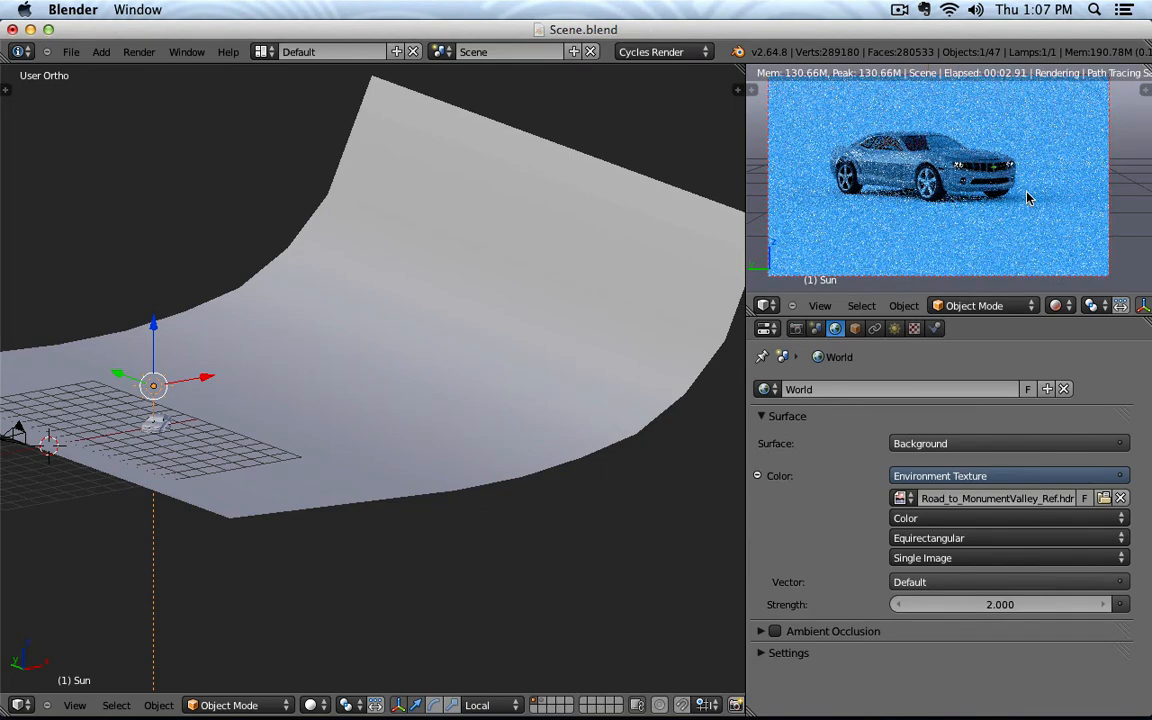
Step: Examine the rendered car and its ground shadow up close and from above
scroll(1030, 198, up, 4)
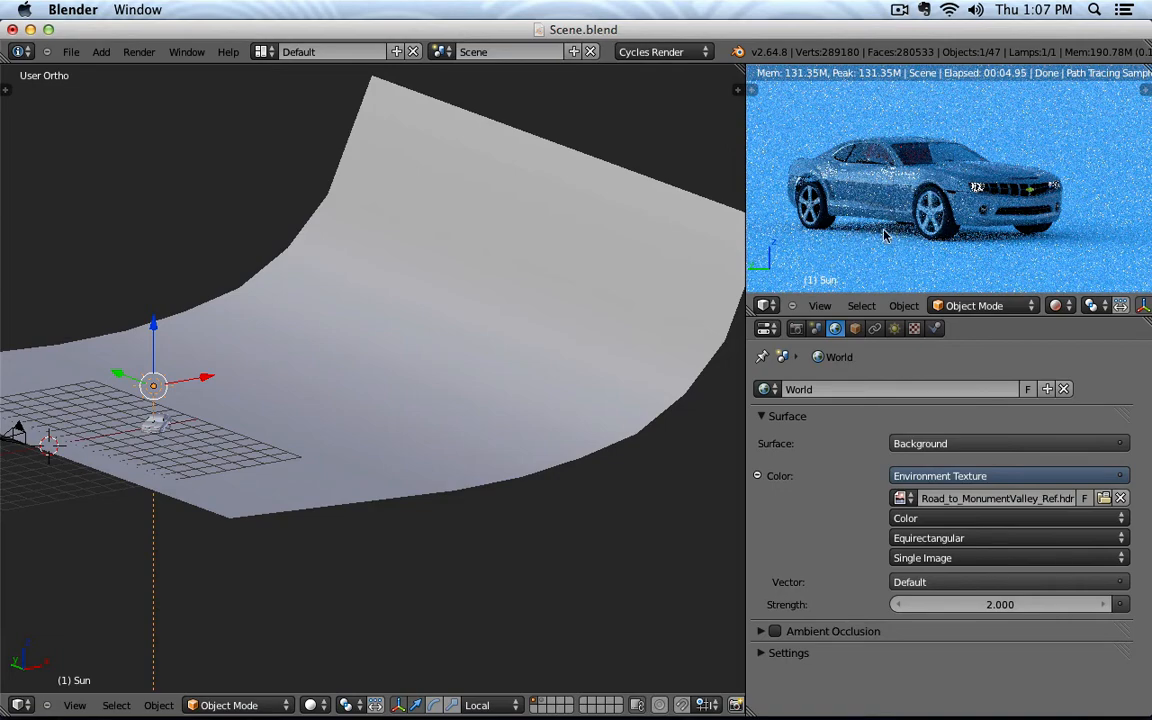
mouse_move(1077, 247)
middle_down()
mouse_move(1034, 239)
mouse_move(990, 171)
middle_up()
scroll(967, 213, down, 8)
mouse_move(967, 213)
middle_down()
mouse_move(944, 247)
mouse_move(957, 229)
middle_up()
scroll(960, 210, up, 6)
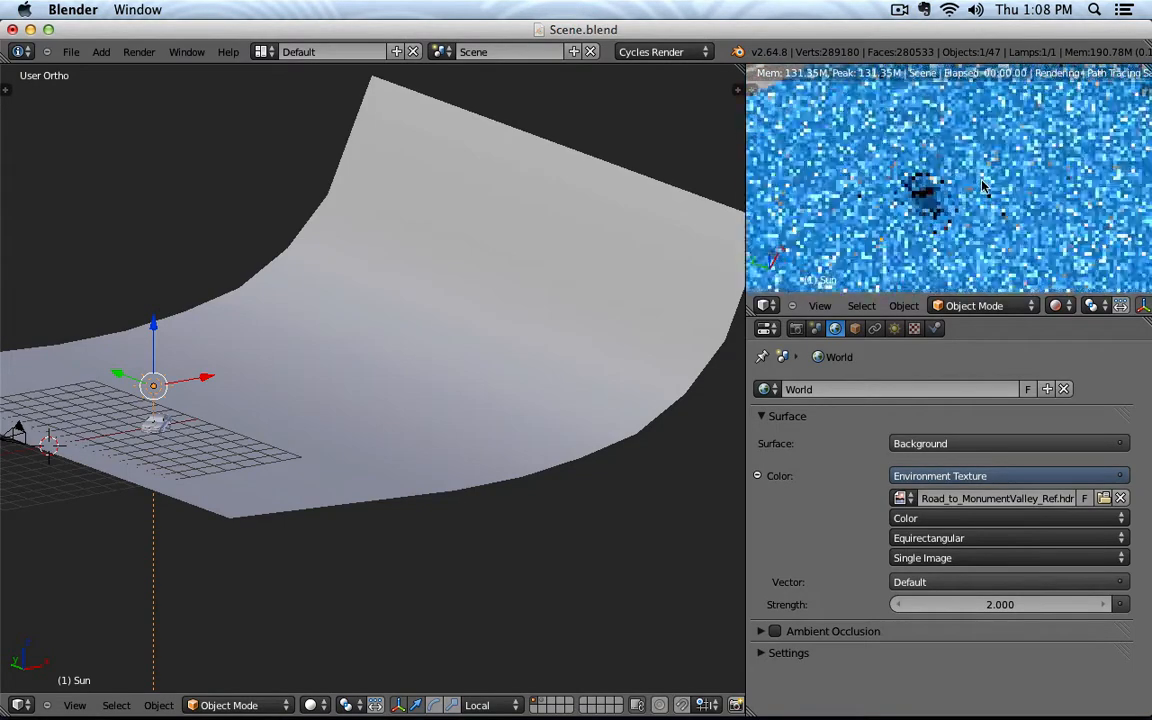
scroll(968, 192, up, 1)
middle_drag(969, 190, 934, 211)
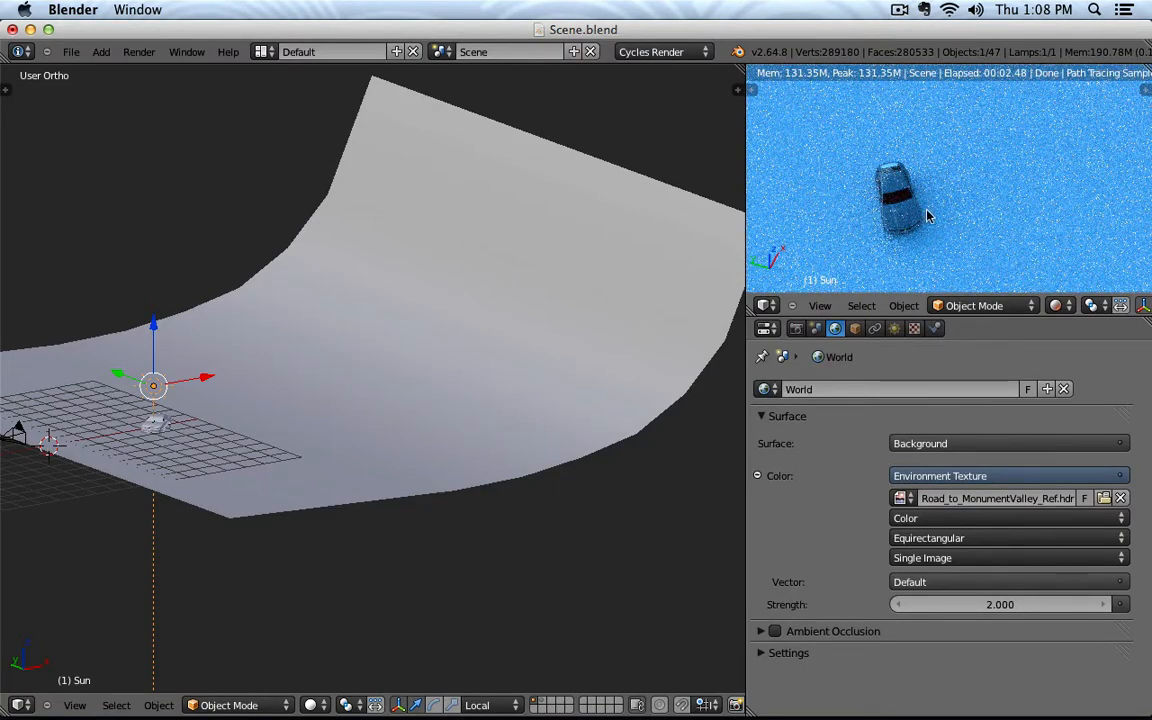
Step: Try a world background strength of 4, then set it back to 2
click(1007, 604)
text(4)
key(Return)
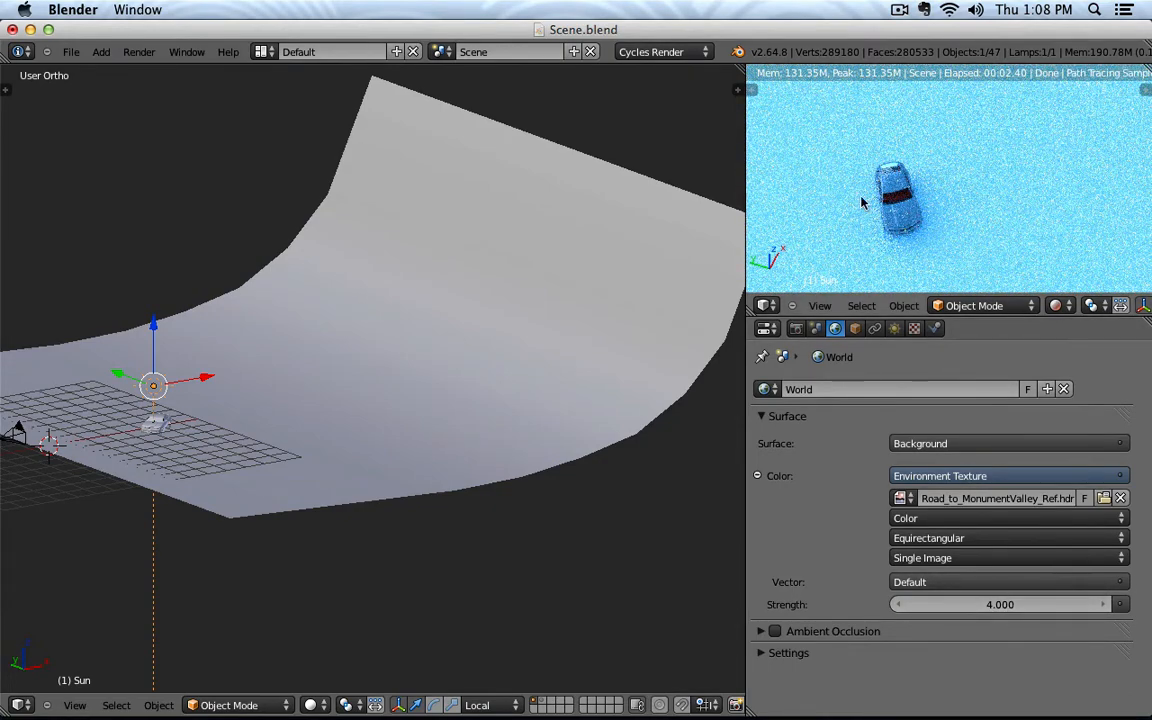
click(1001, 604)
text(2)
key(Return)
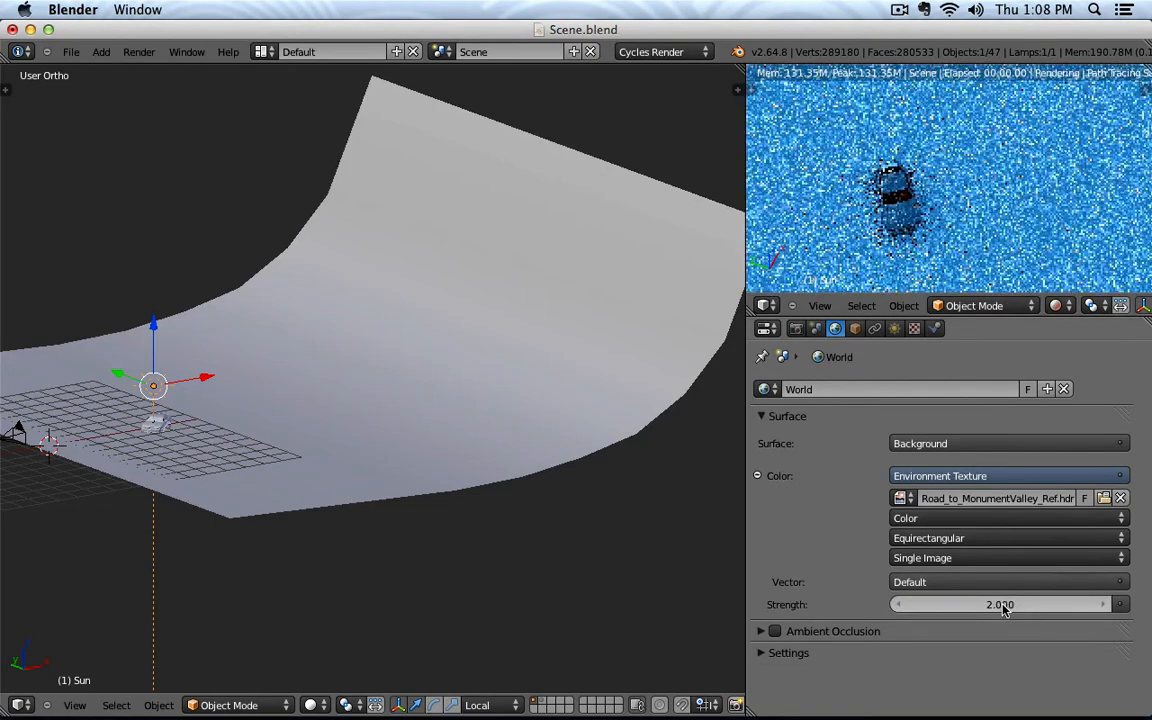
Step: Return the preview to the full camera view and display it in wireframe
key(KP_0)
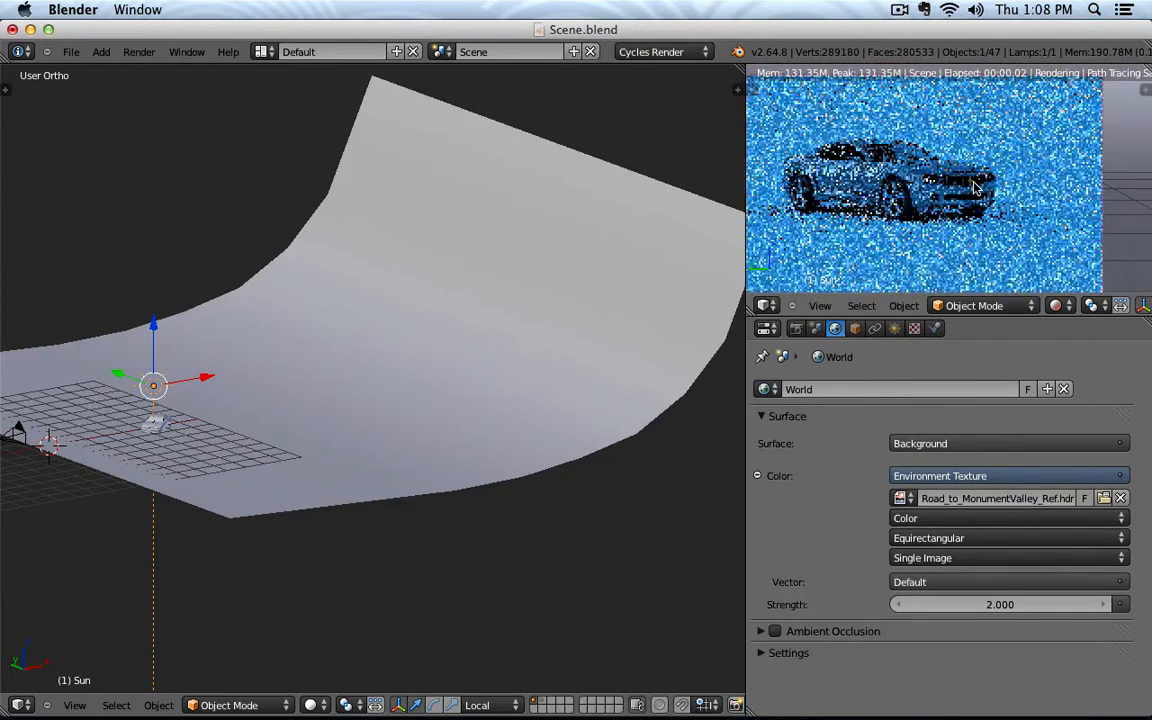
scroll(977, 188, down, 2)
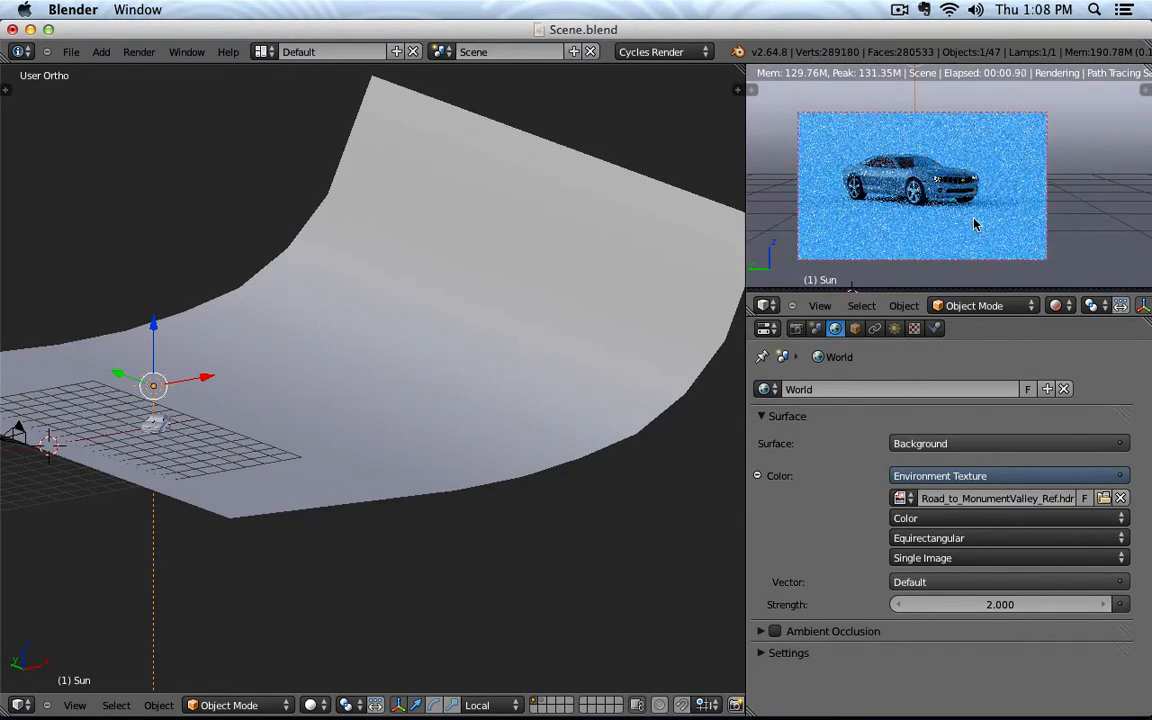
key(shift+z)
Step: Add a UV sphere and scale its mesh down in Edit Mode
key(shift+a)
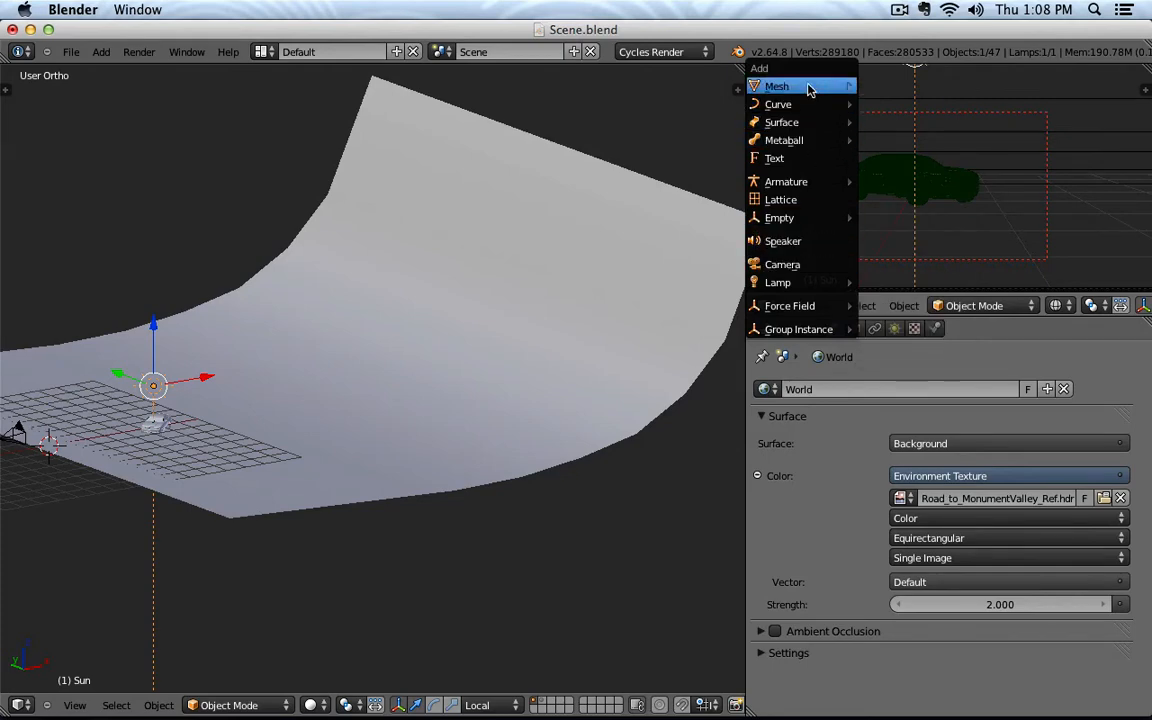
mouse_move(812, 86)
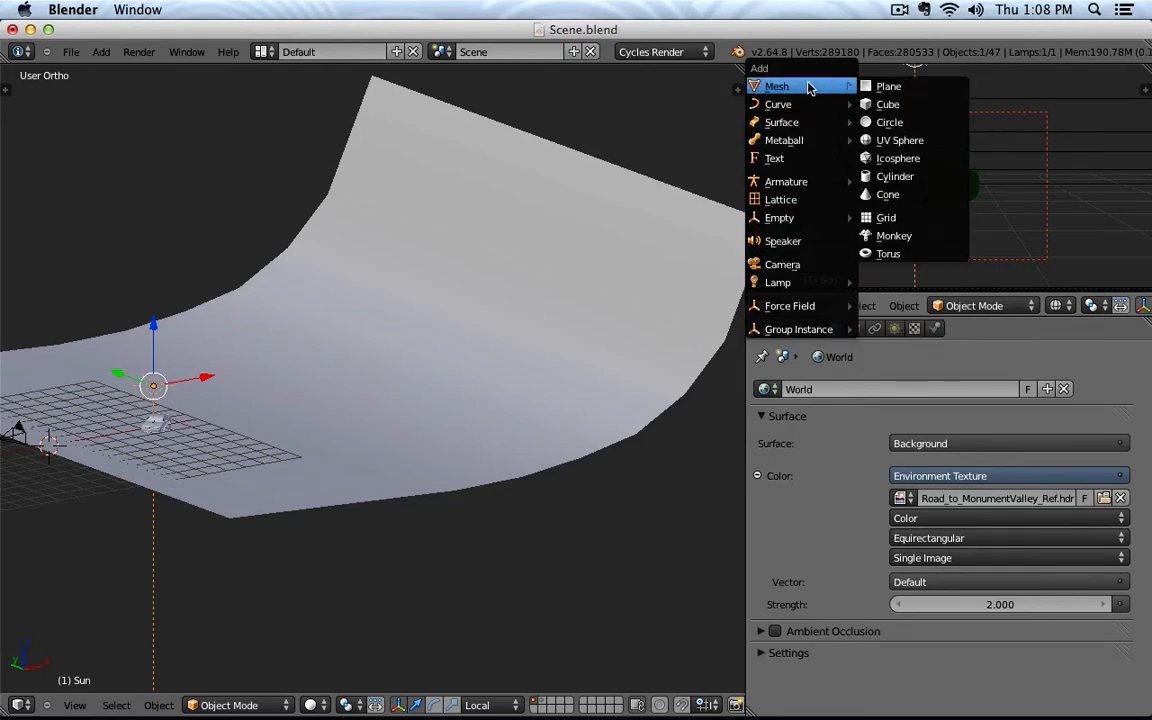
click(916, 141)
key(Tab)
key(s)
click(888, 265)
key(Tab)
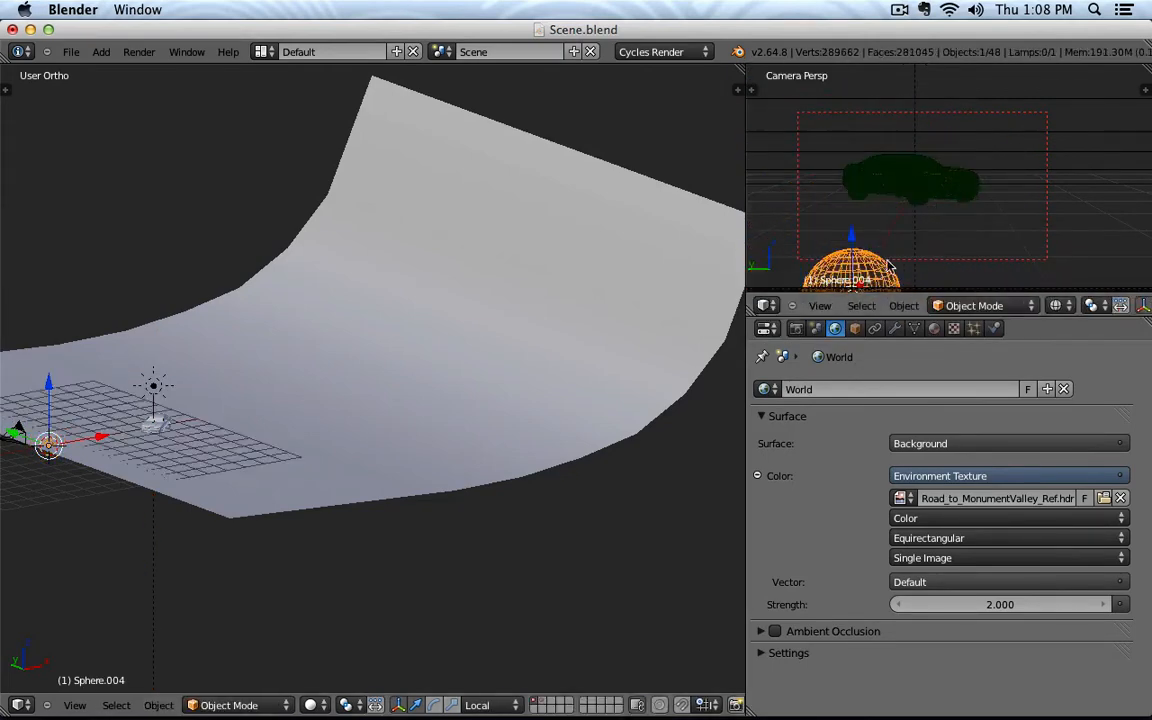
Step: Move the sphere in top view to just in front of the car, between it and the camera
key(KP_7)
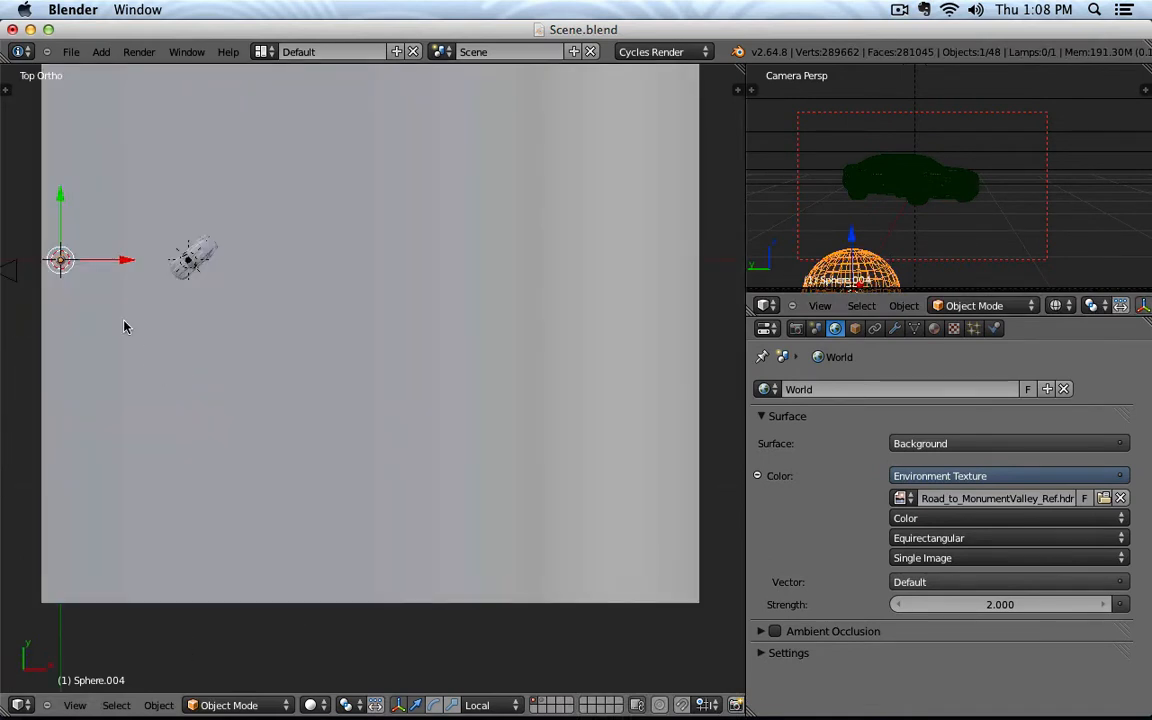
key(g)
click(188, 309)
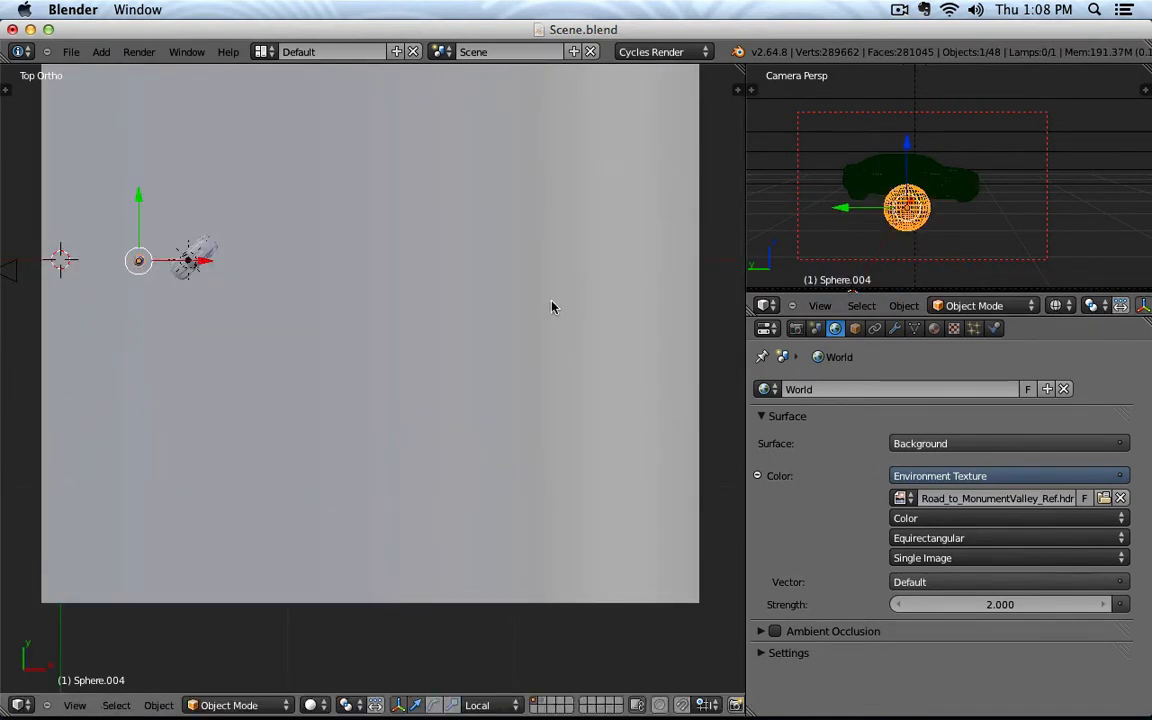
Step: Give the sphere a new material named Chrome with a Glossy BSDF surface
click(933, 329)
click(884, 448)
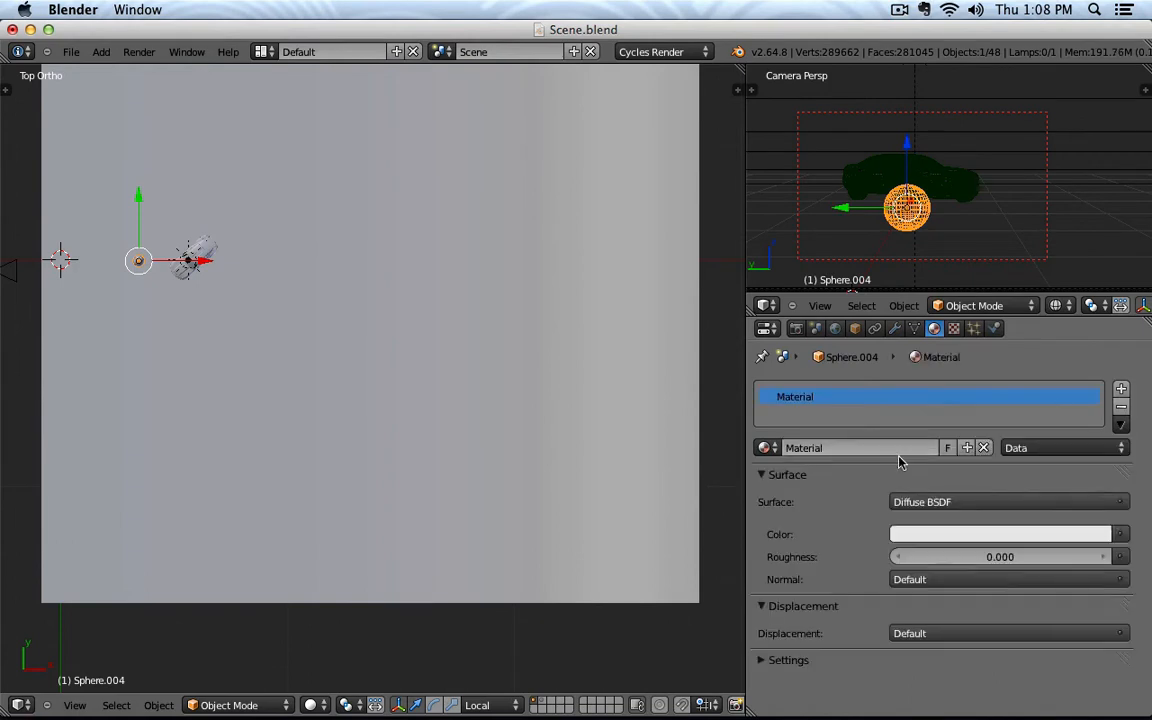
click(885, 450)
text(Chrome)
key(Return)
click(930, 502)
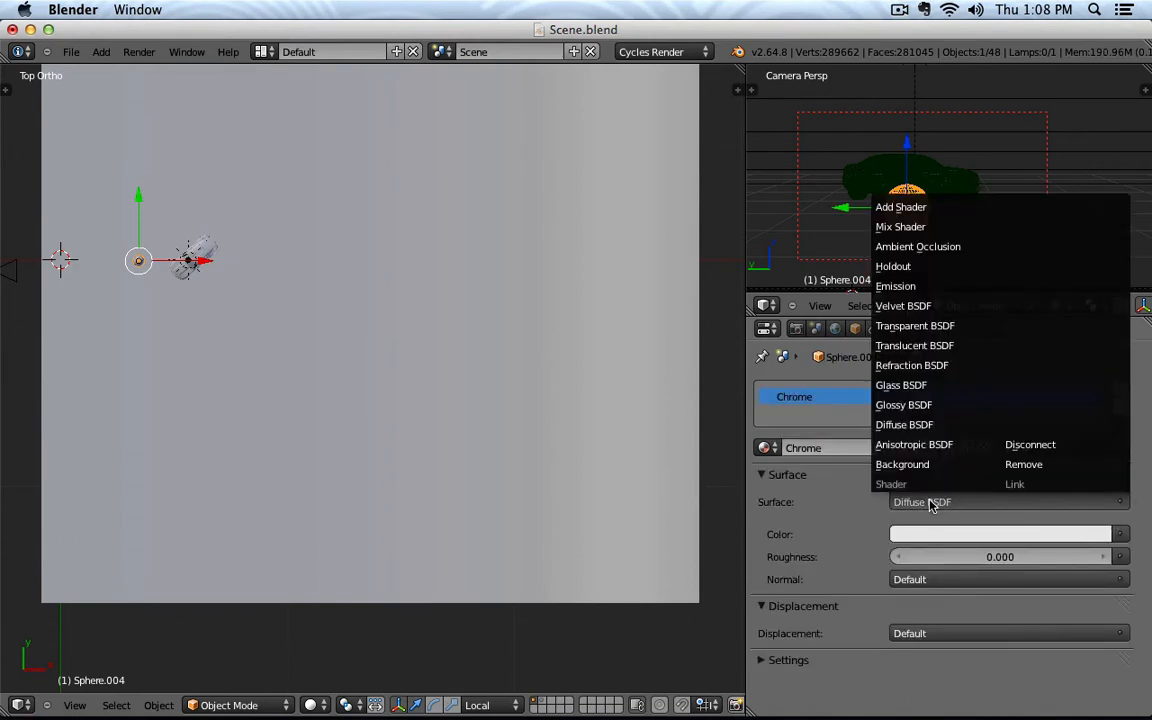
click(938, 404)
Step: Apply smooth shading to the sphere
key(space)
text(Shade Smooth)
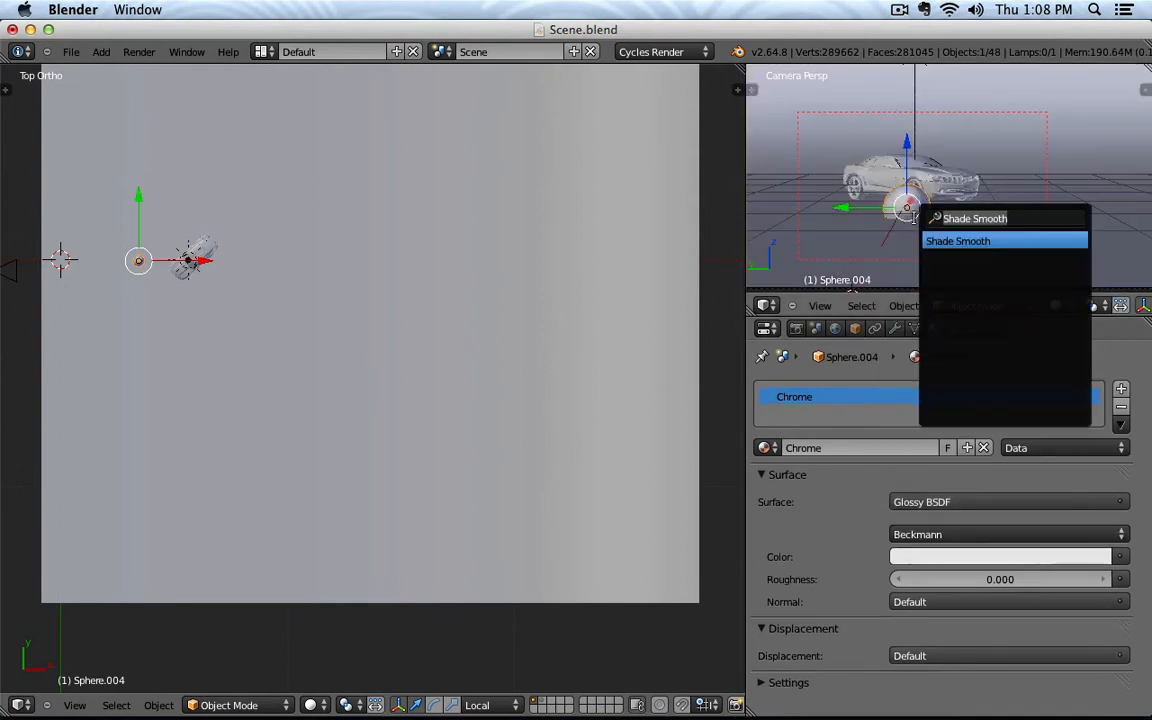
key(Return)
Step: Raise the sphere along the Z axis clear of the floor and display the camera preview as Rendered
scroll(815, 145, up, 2)
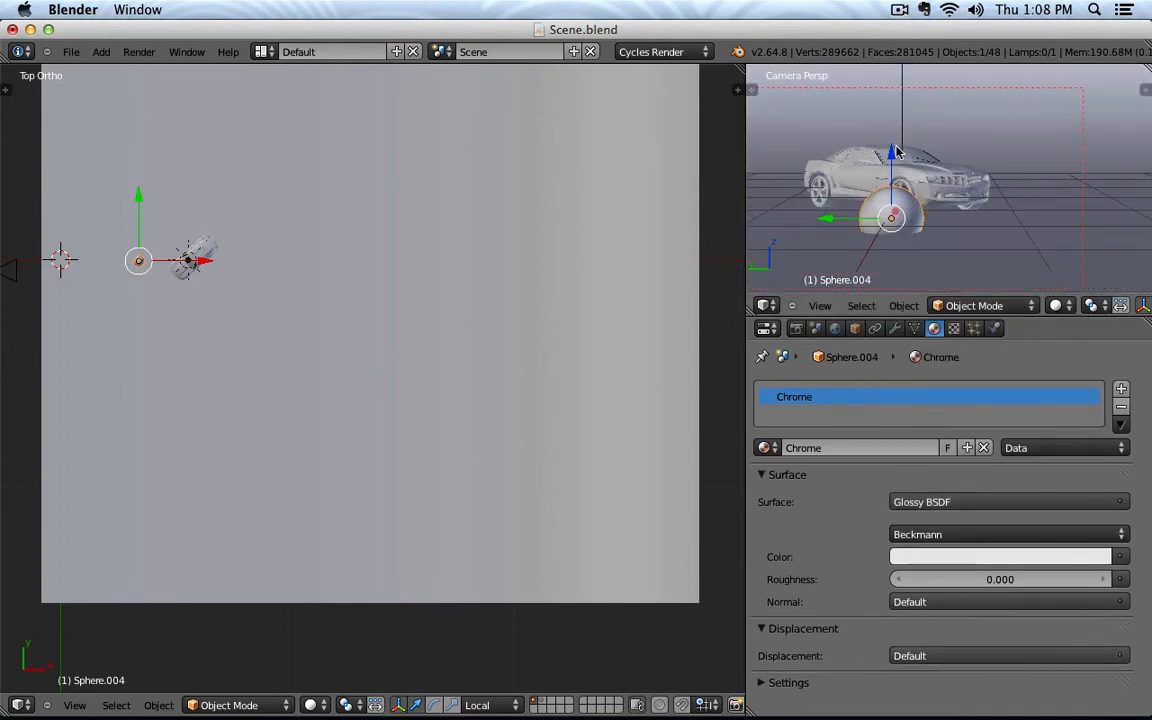
key(g)
drag(894, 135, 894, 108)
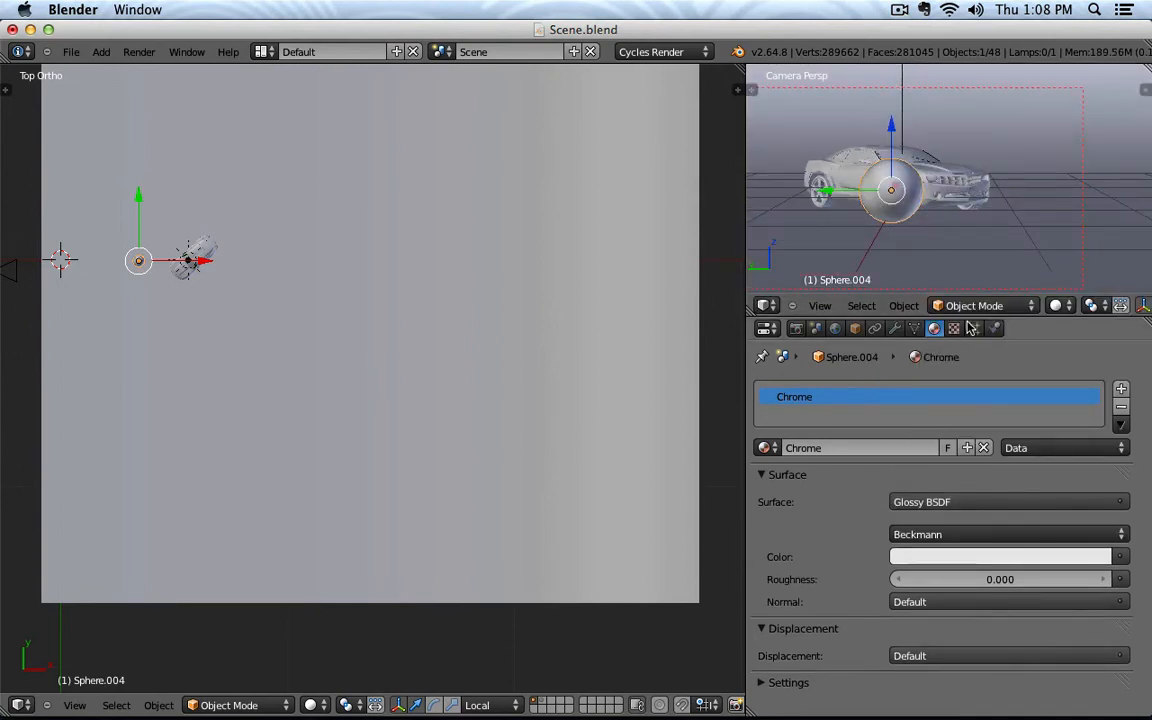
click(1060, 305)
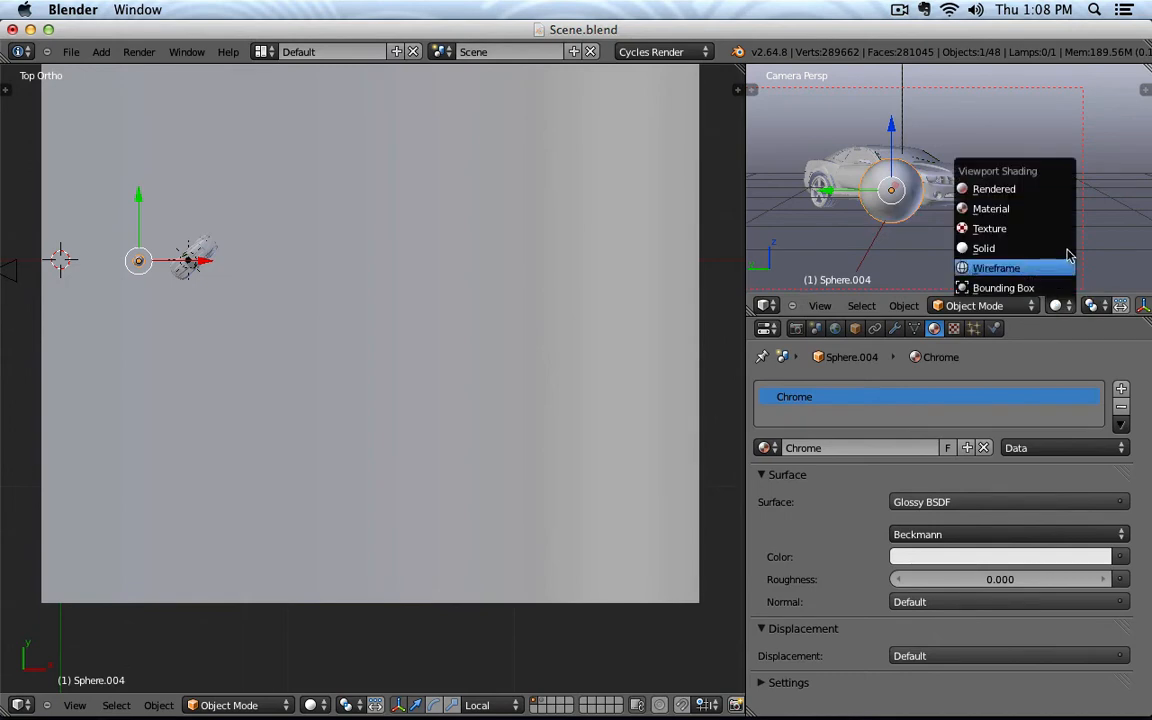
click(988, 190)
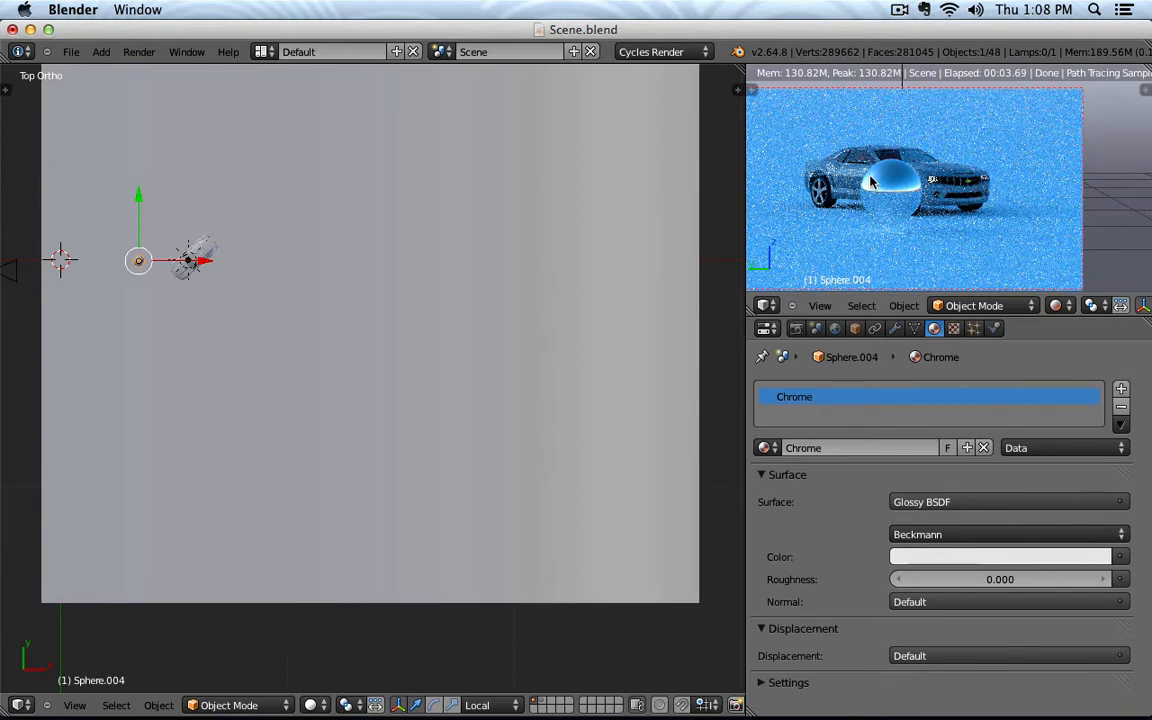
Step: Select the sun lamp above the car and rotate it in left view so it shines diagonally down toward the front of the car
key(KP_1)
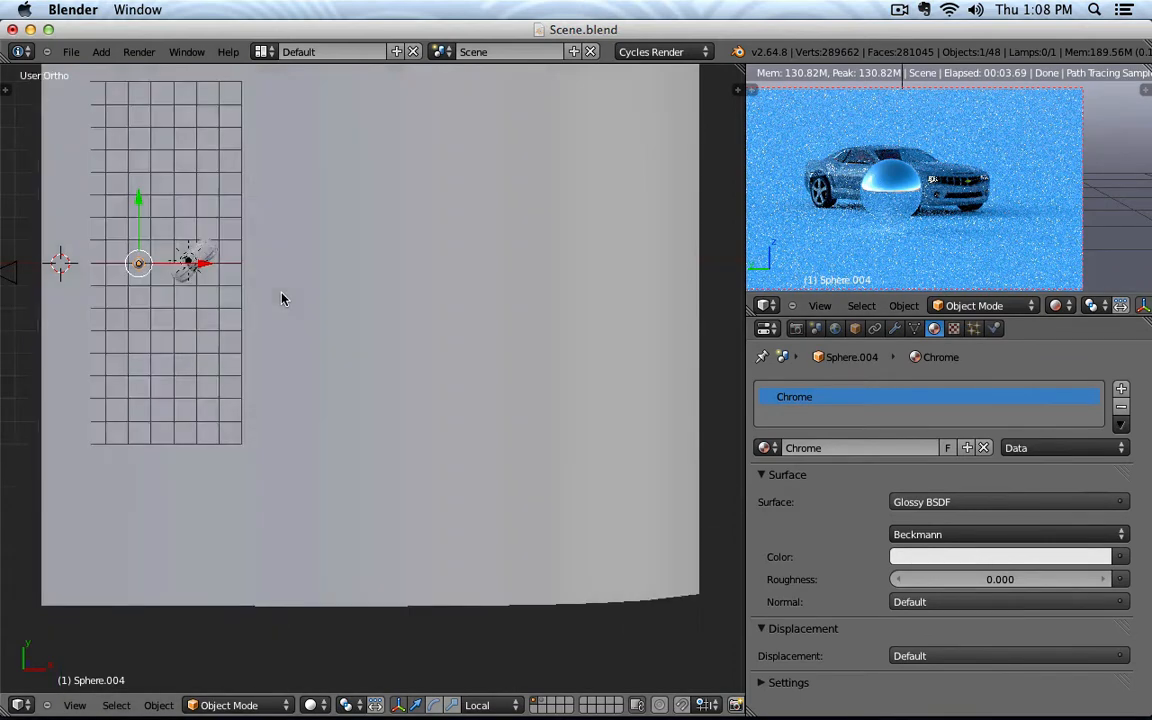
key(KP_3)
key(KP_8)
key(KP_0)
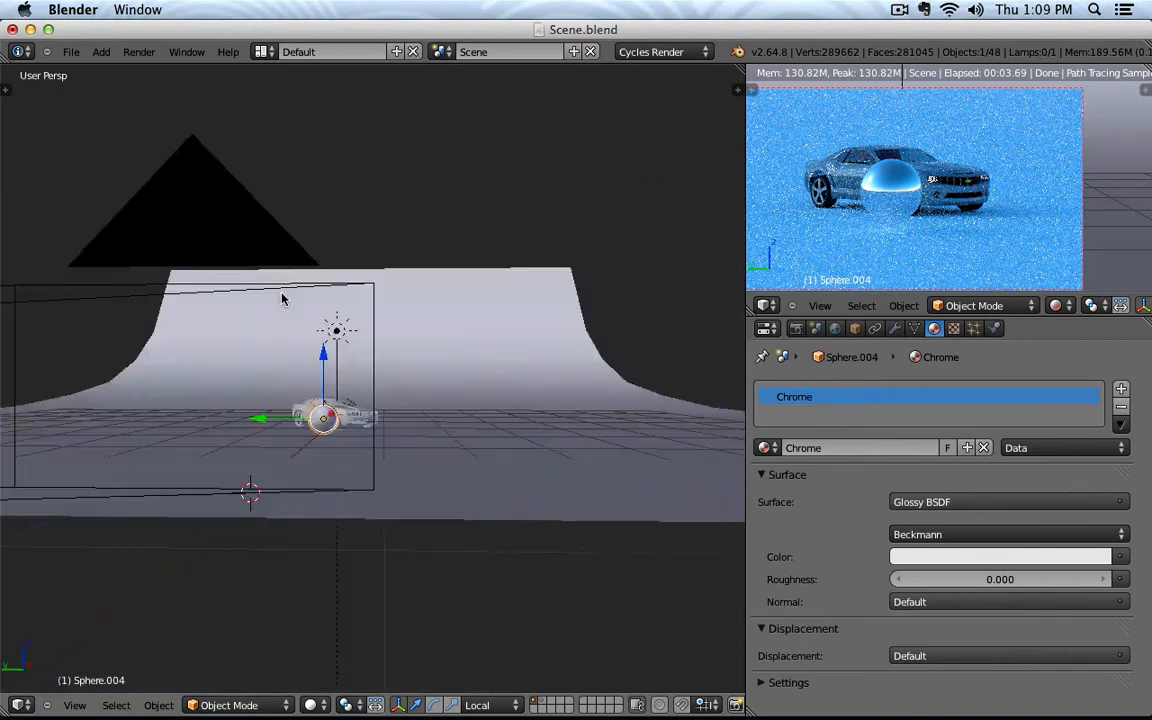
key(KP_0)
key(KP_3)
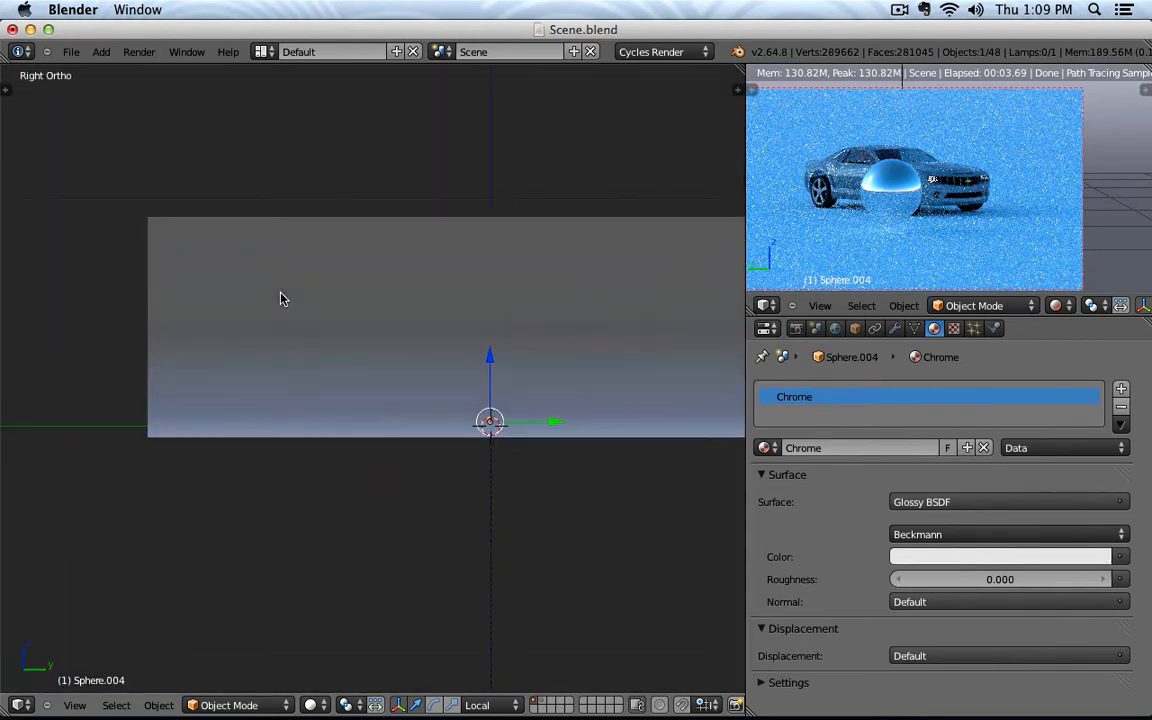
key(ctrl+KP_3)
scroll(252, 380, up, 4)
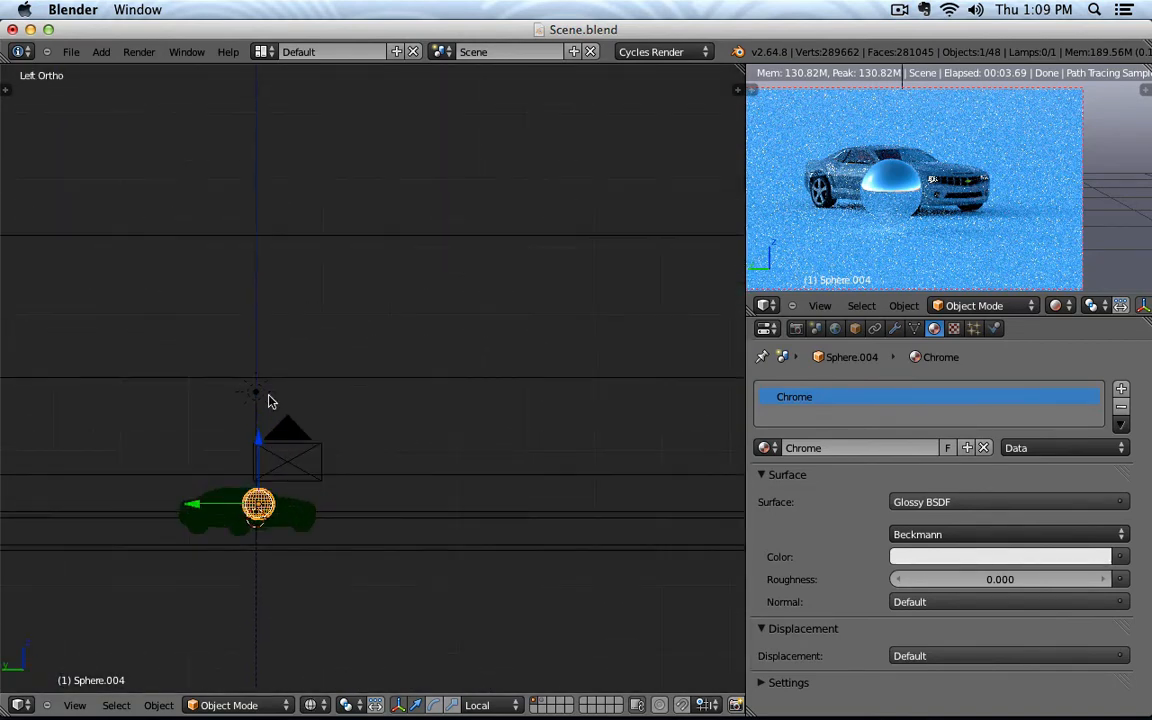
right_click(262, 398)
shift+middle_drag(275, 481, 475, 370)
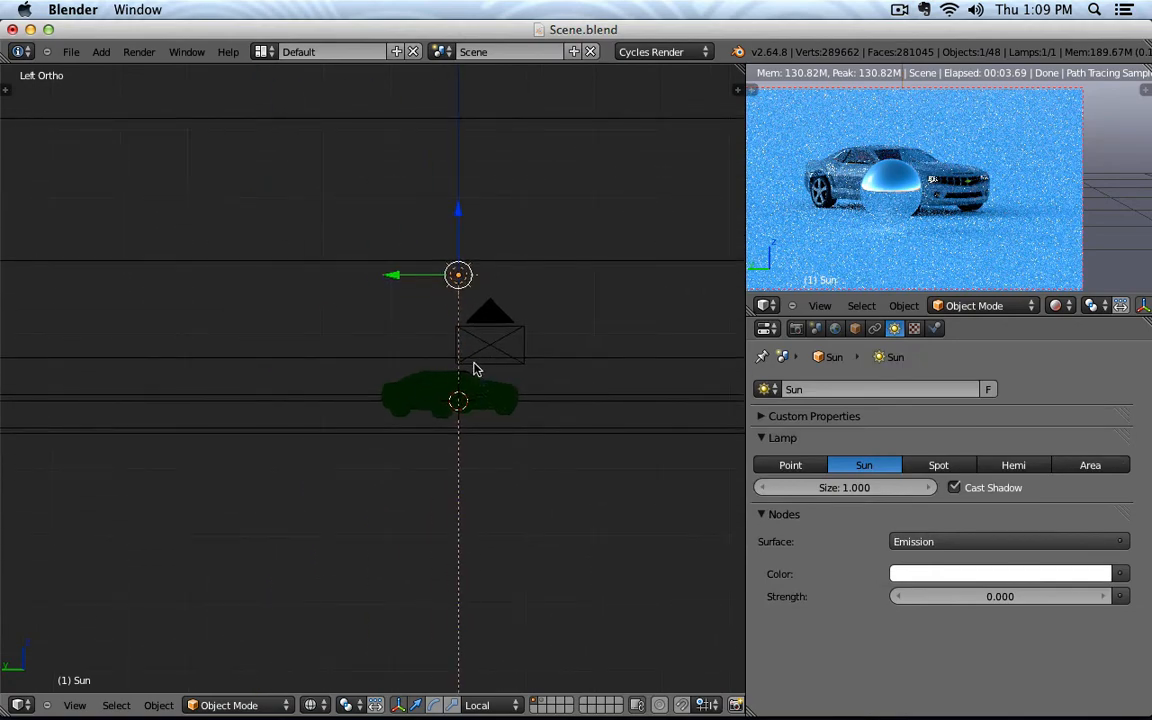
key(r)
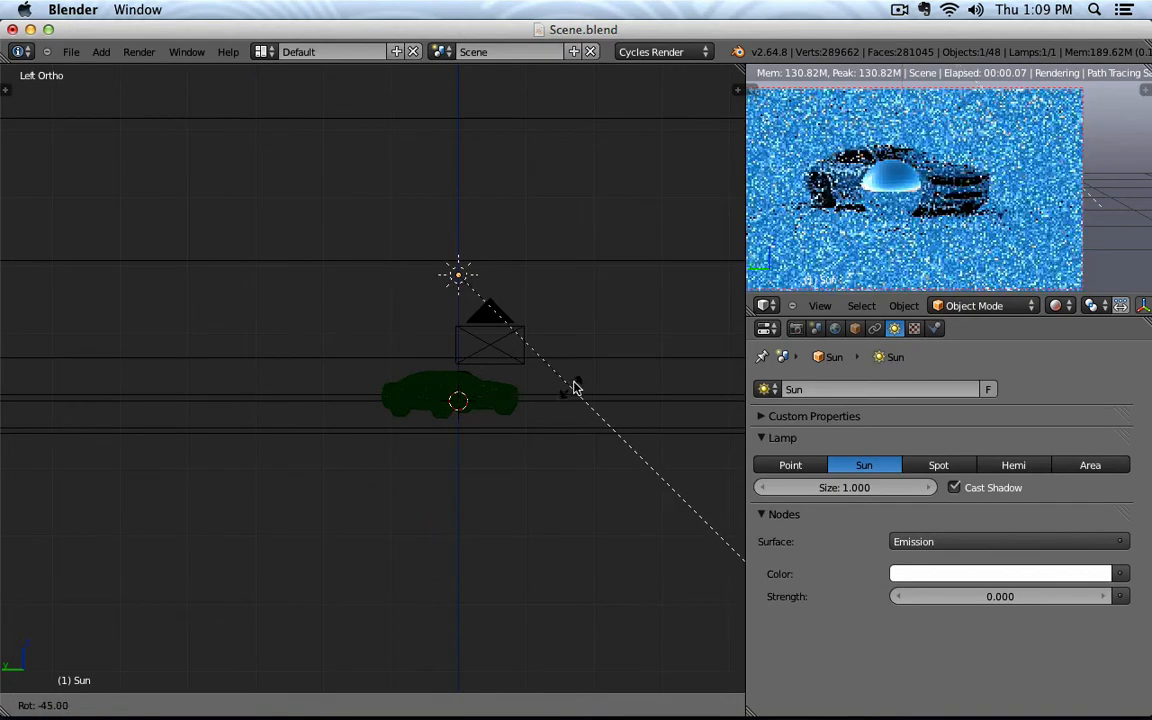
click(586, 357)
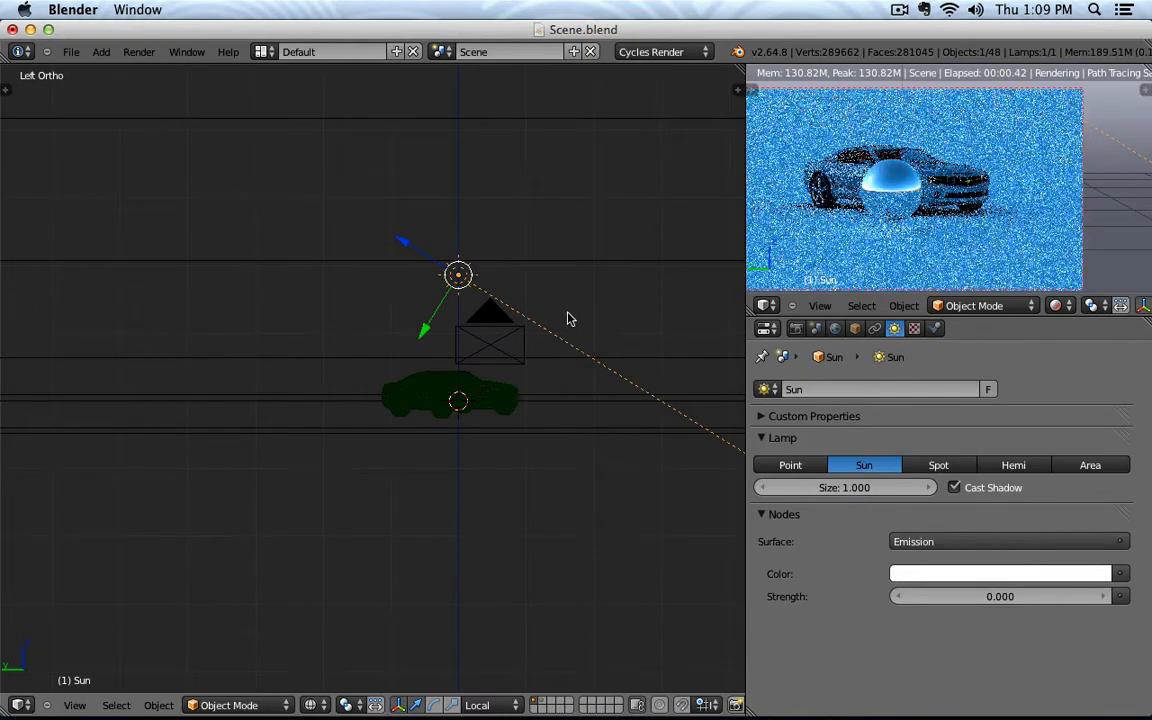
Step: Move the sun lamp in left view past the rear of the car so its direction line crosses the car
shift+middle_drag(566, 312, 411, 332)
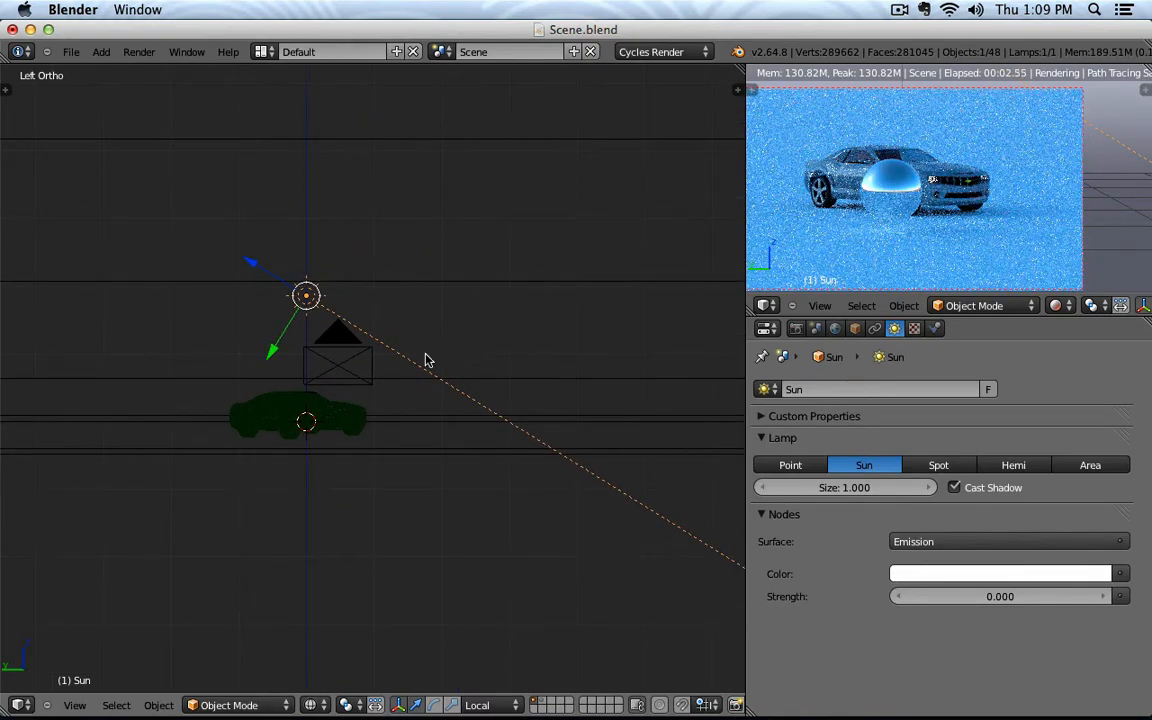
key(g)
click(296, 342)
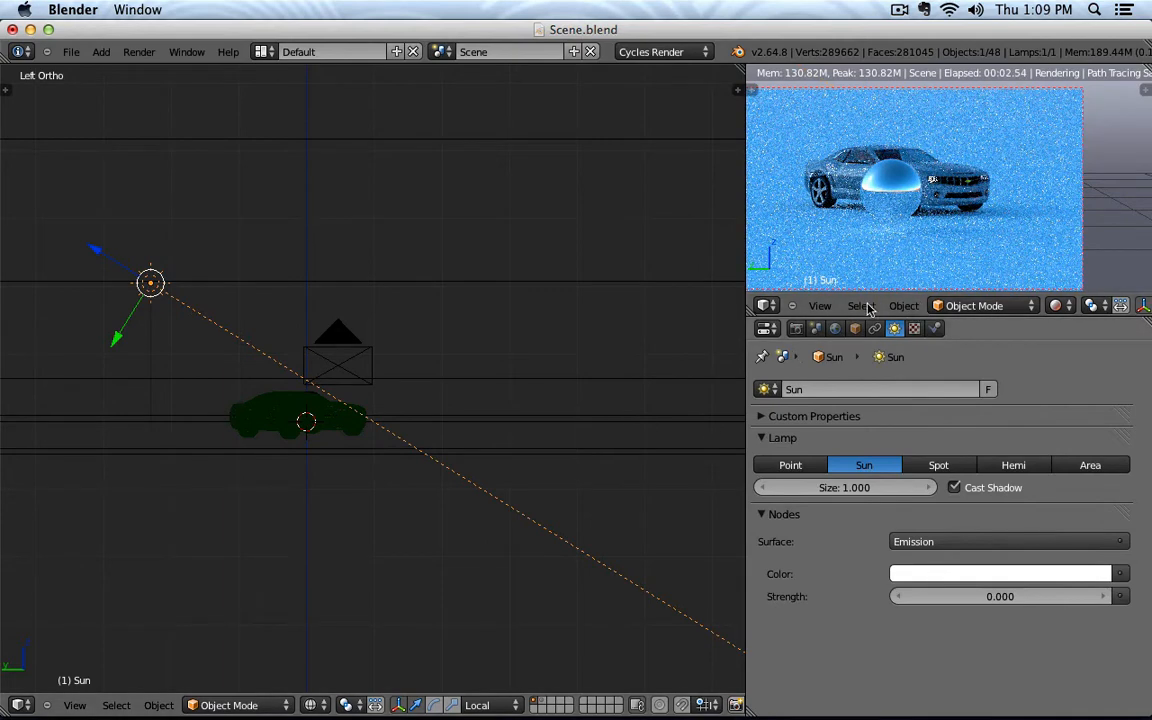
Step: Set the world background strength to 0 and light the scene with the sun lamp at strength 2
click(835, 328)
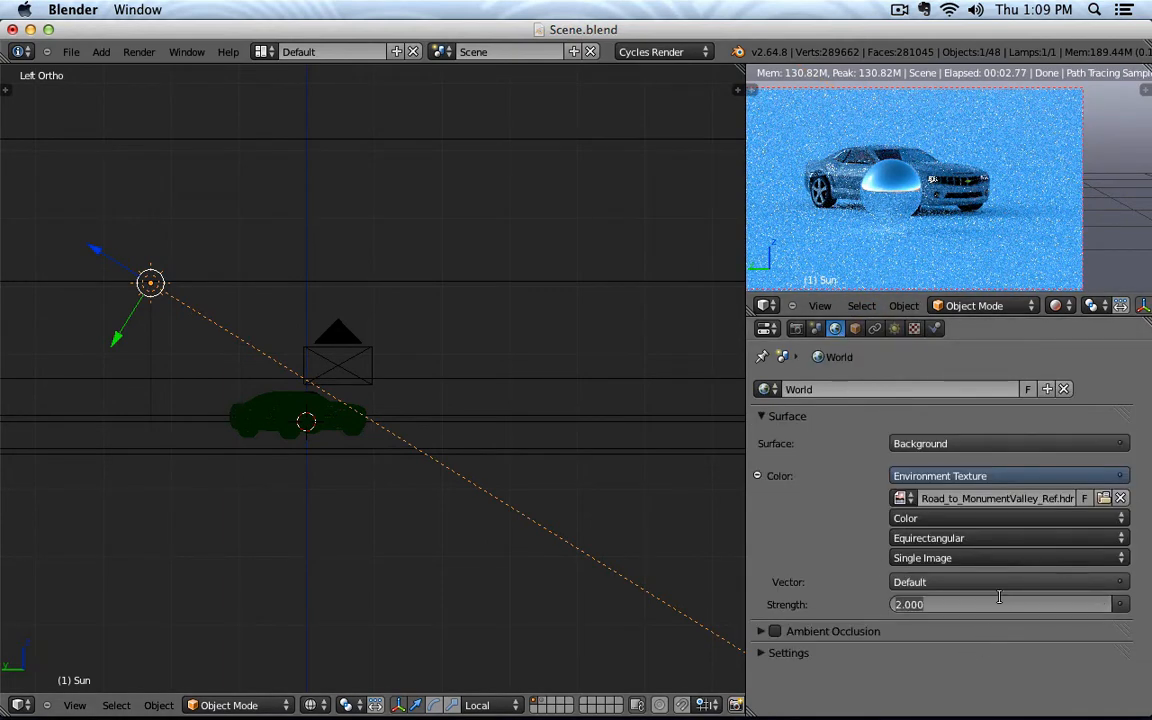
text(0)
key(Return)
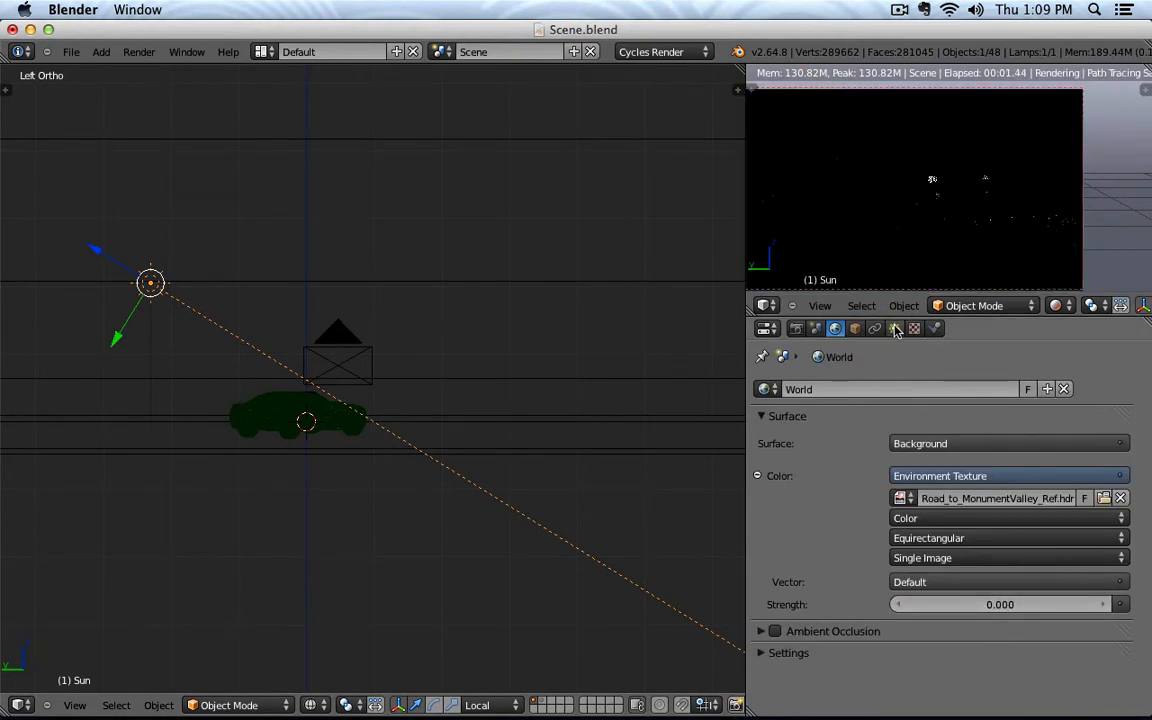
click(895, 328)
click(1008, 596)
text(2)
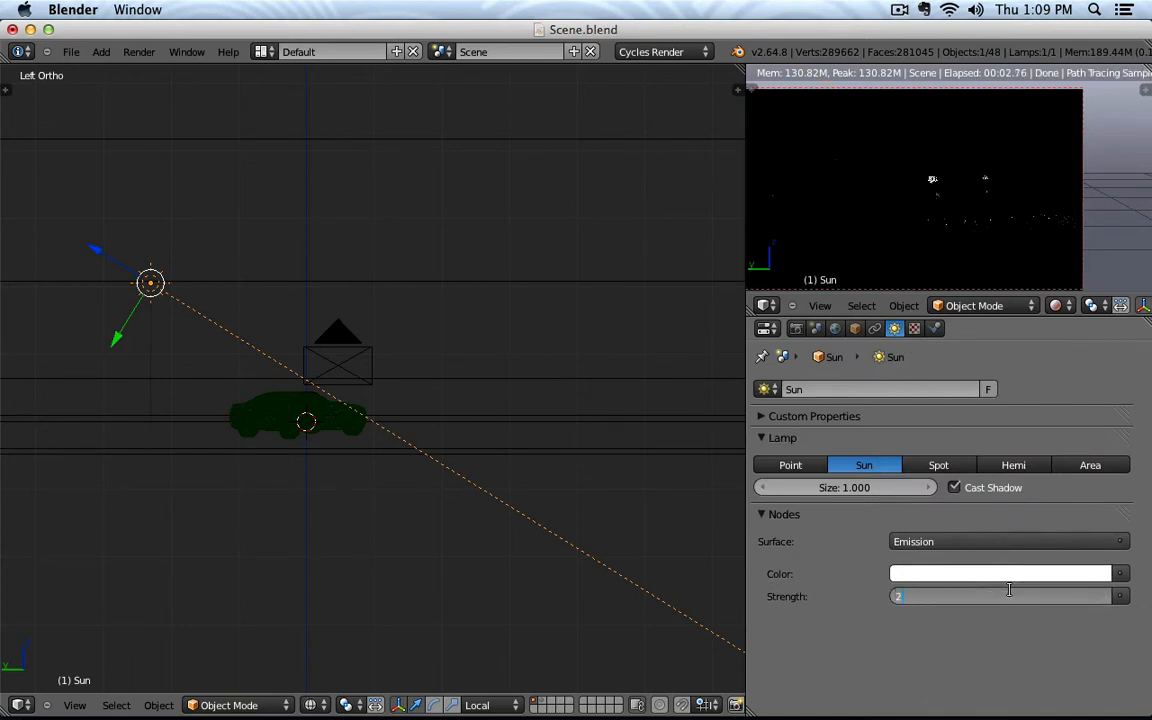
key(Return)
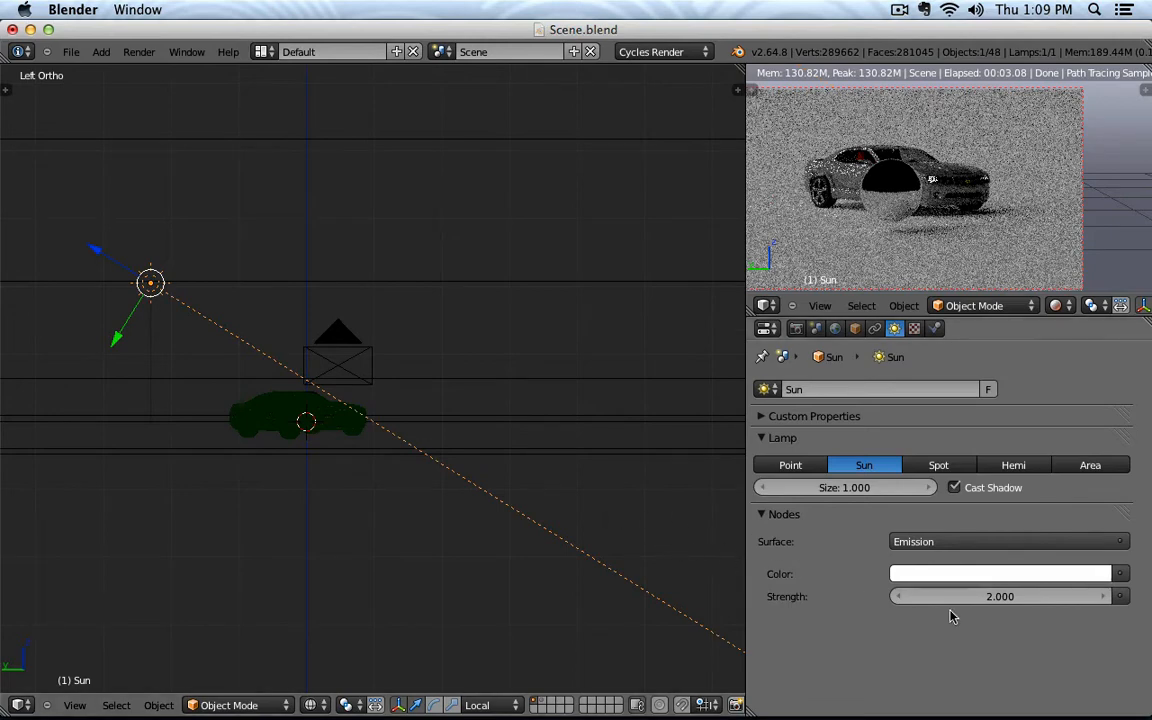
Step: Try a strength of 4 for the sun lamp
double_click(1008, 594)
text(4)
key(Return)
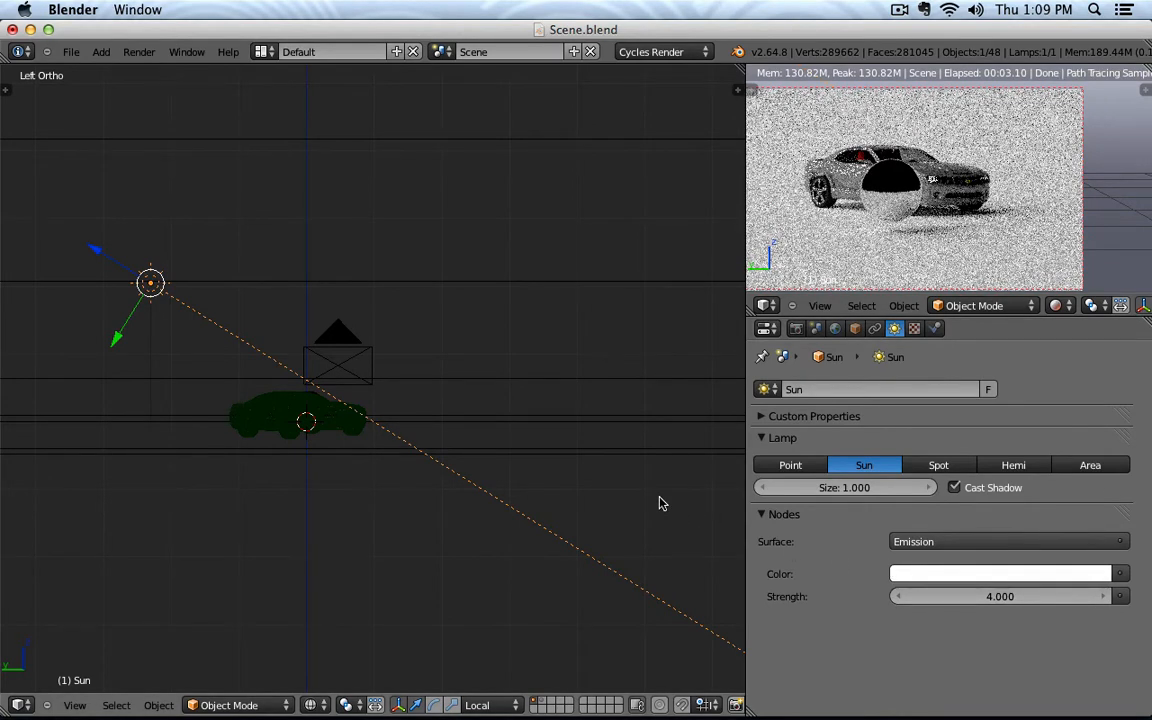
Step: Try a sun lamp size of 0 to compare the shadows, then set it back to 1
click(836, 487)
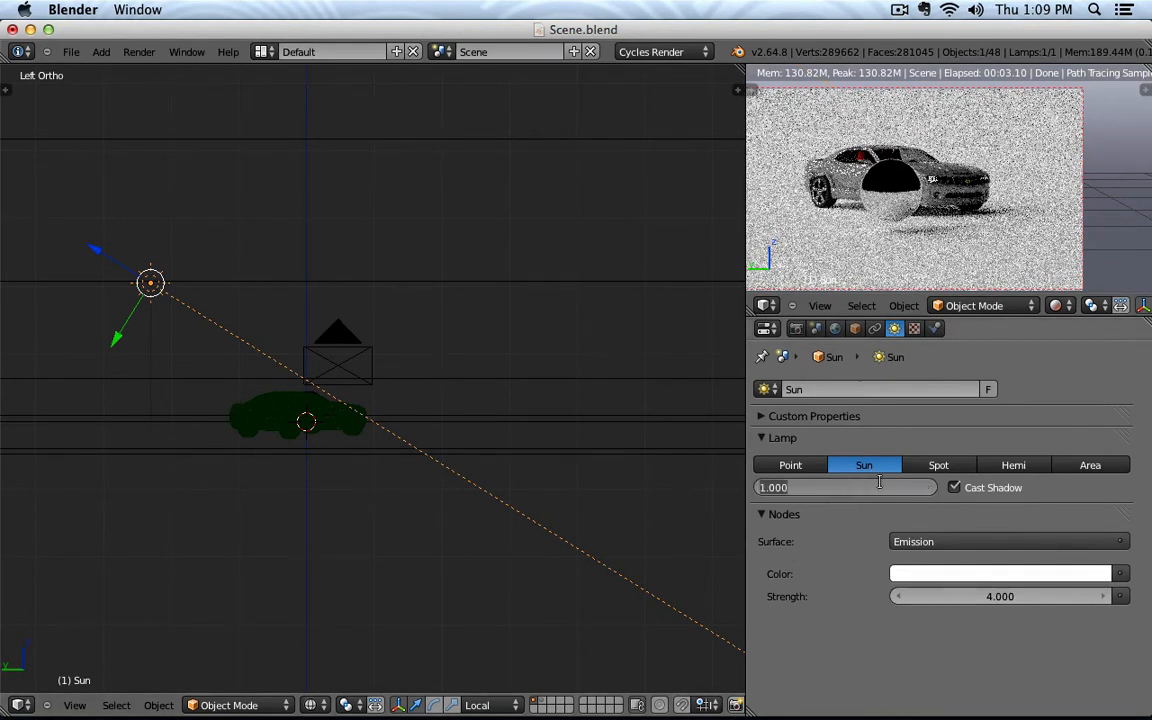
text(0)
key(Return)
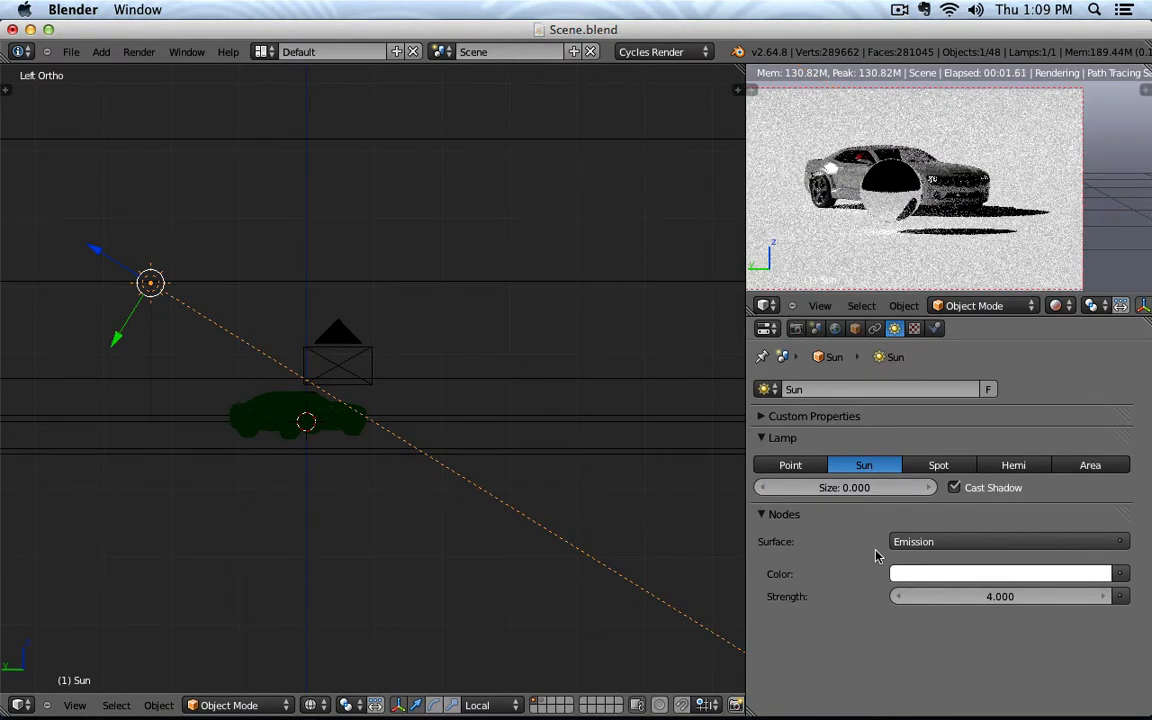
click(854, 487)
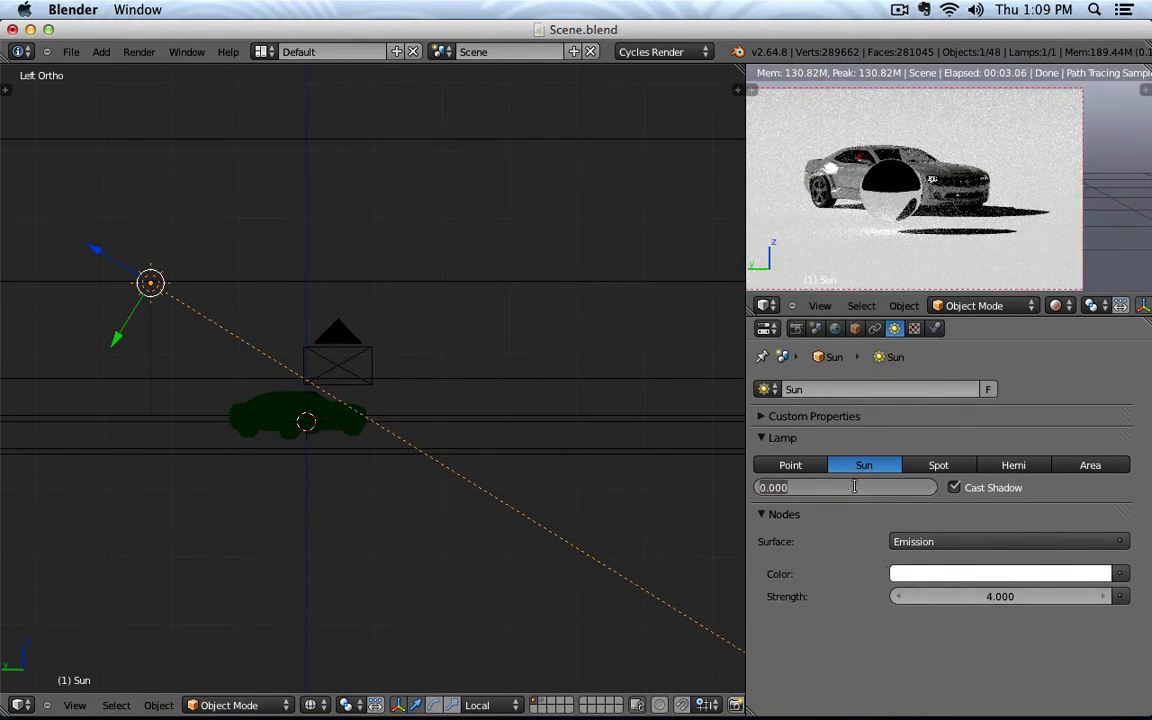
text(1)
key(Return)
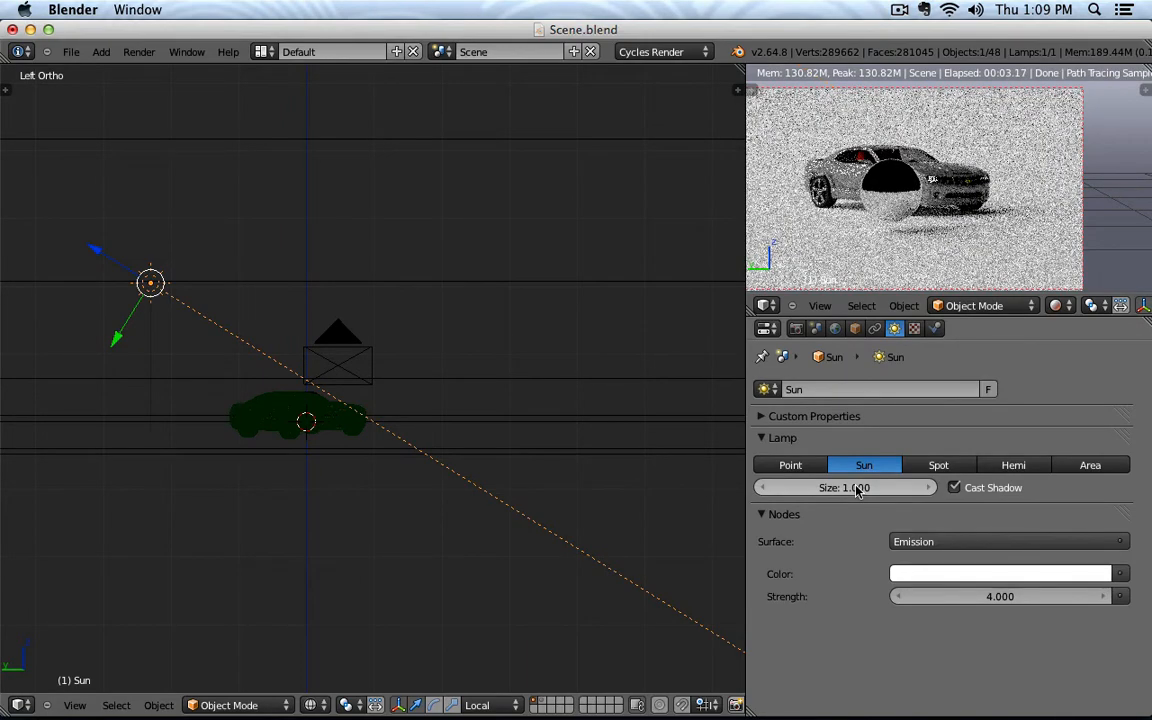
Step: Try a sun lamp size of 4, then return the size to 1
click(854, 487)
text(4)
key(Return)
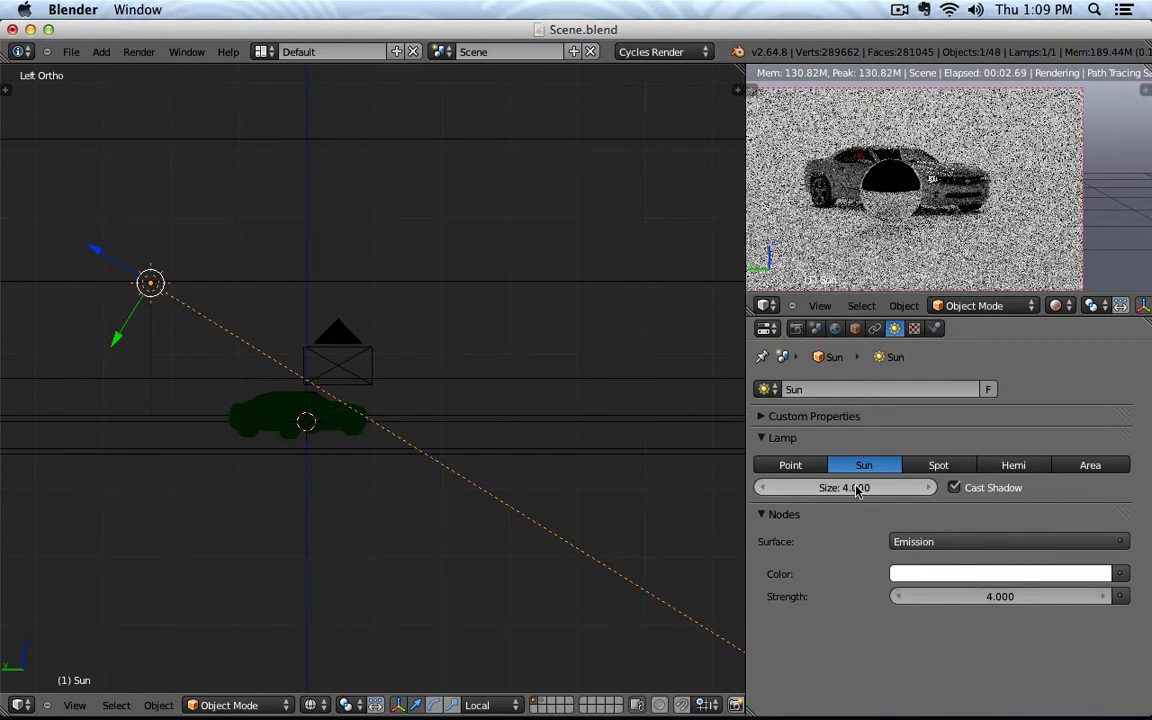
click(855, 488)
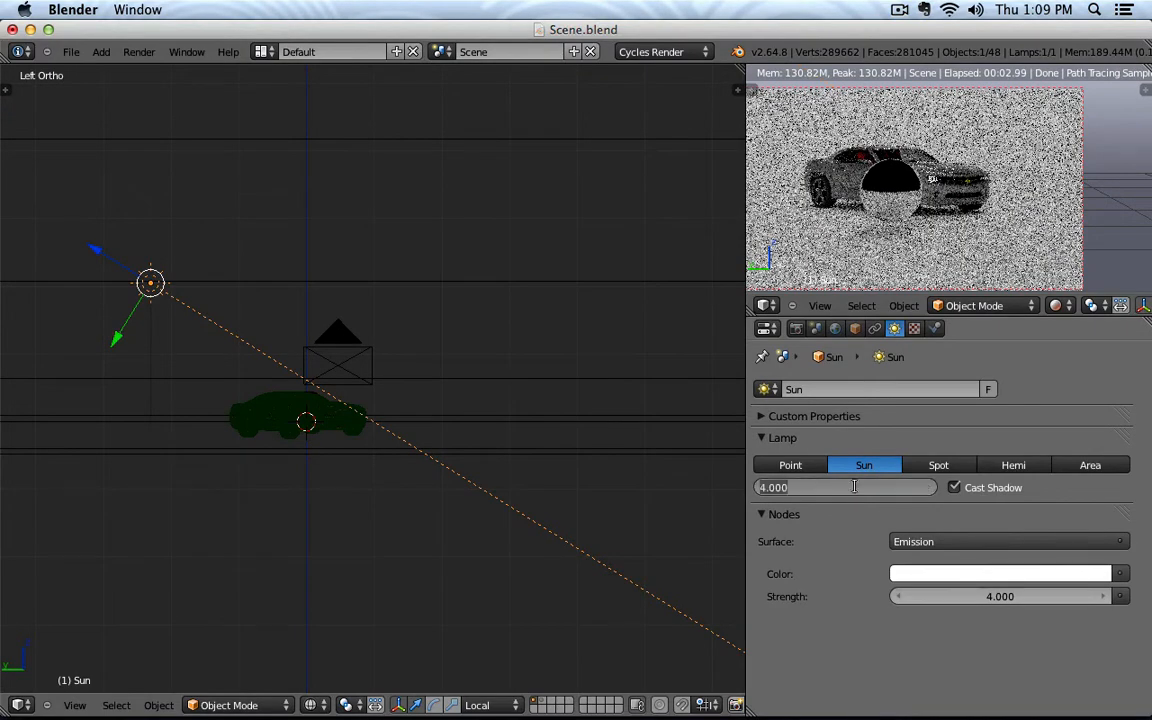
text(1)
key(Return)
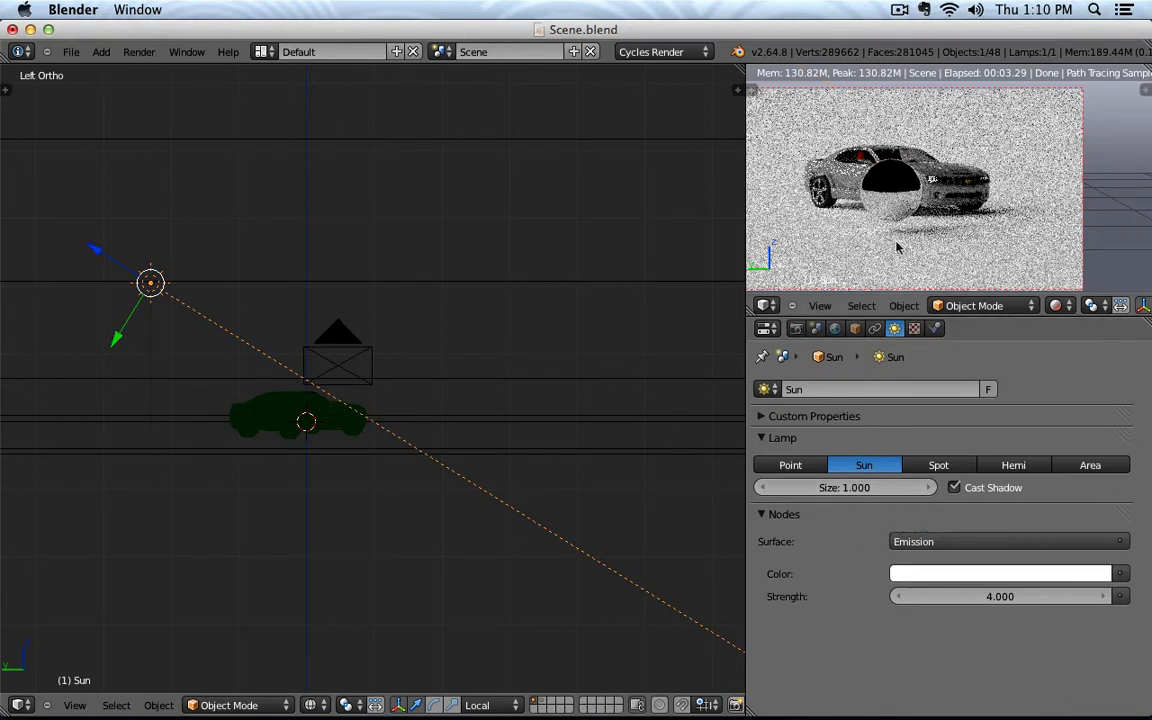
Step: Set the sun lamp's strength to 0 and the world background strength to 2 to compare the HDRI lighting alone
click(1000, 596)
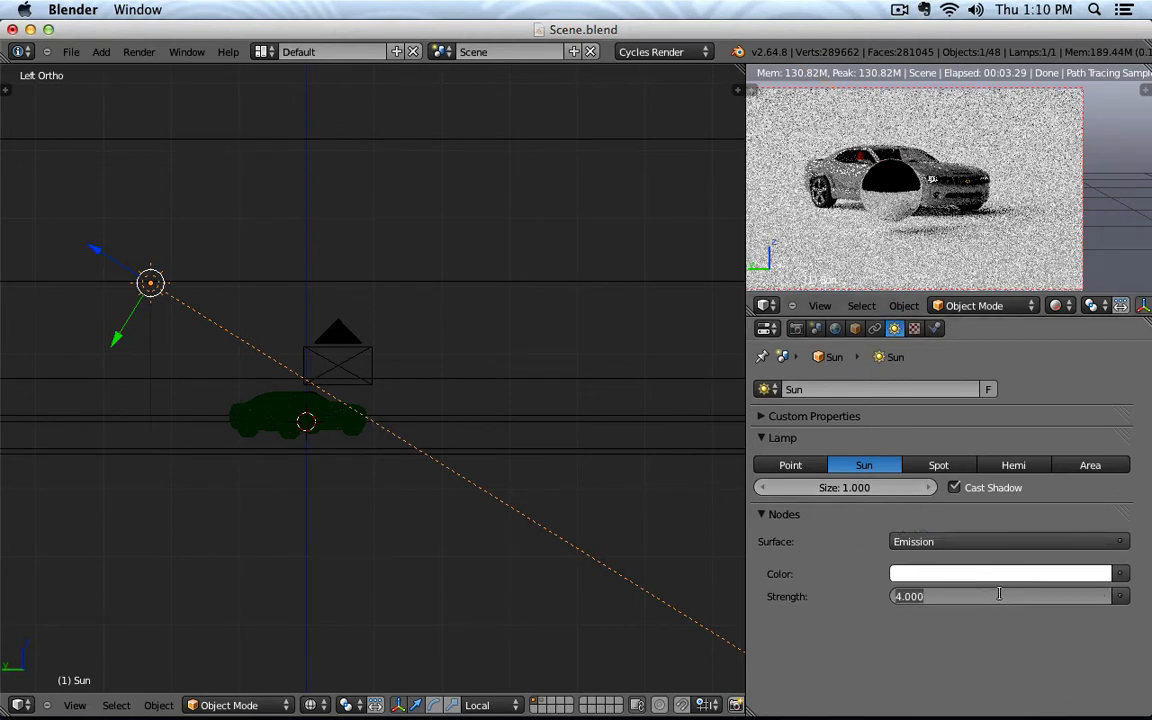
text(0)
key(Return)
click(835, 328)
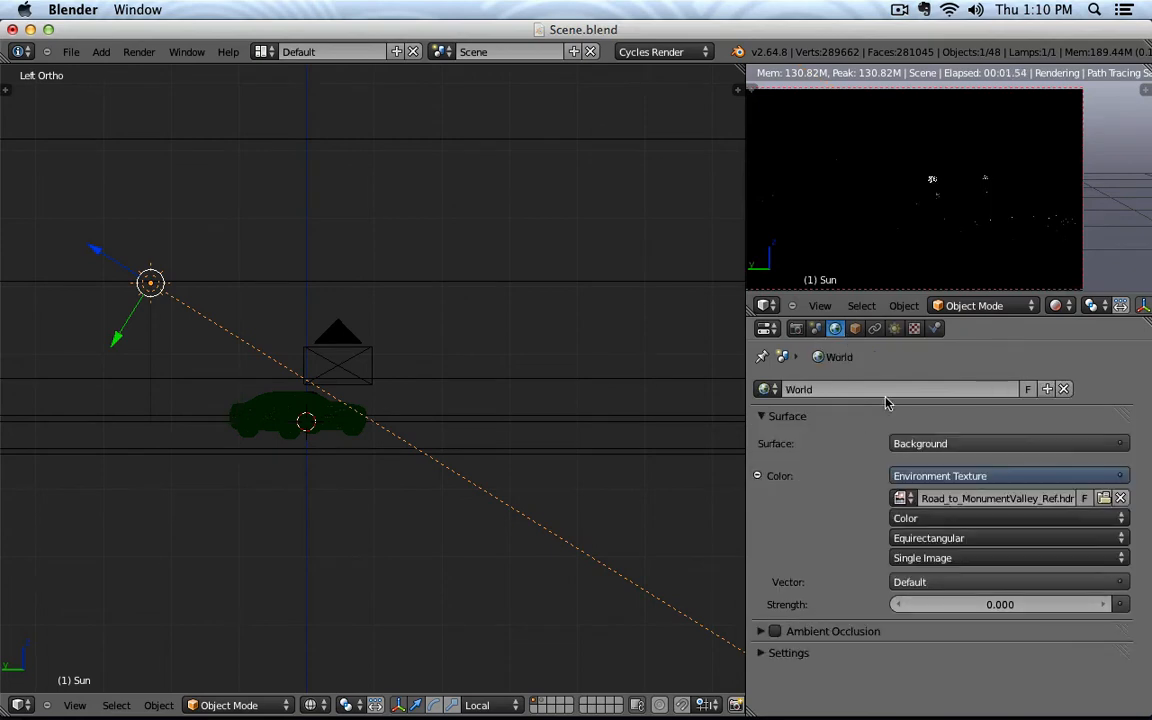
click(996, 604)
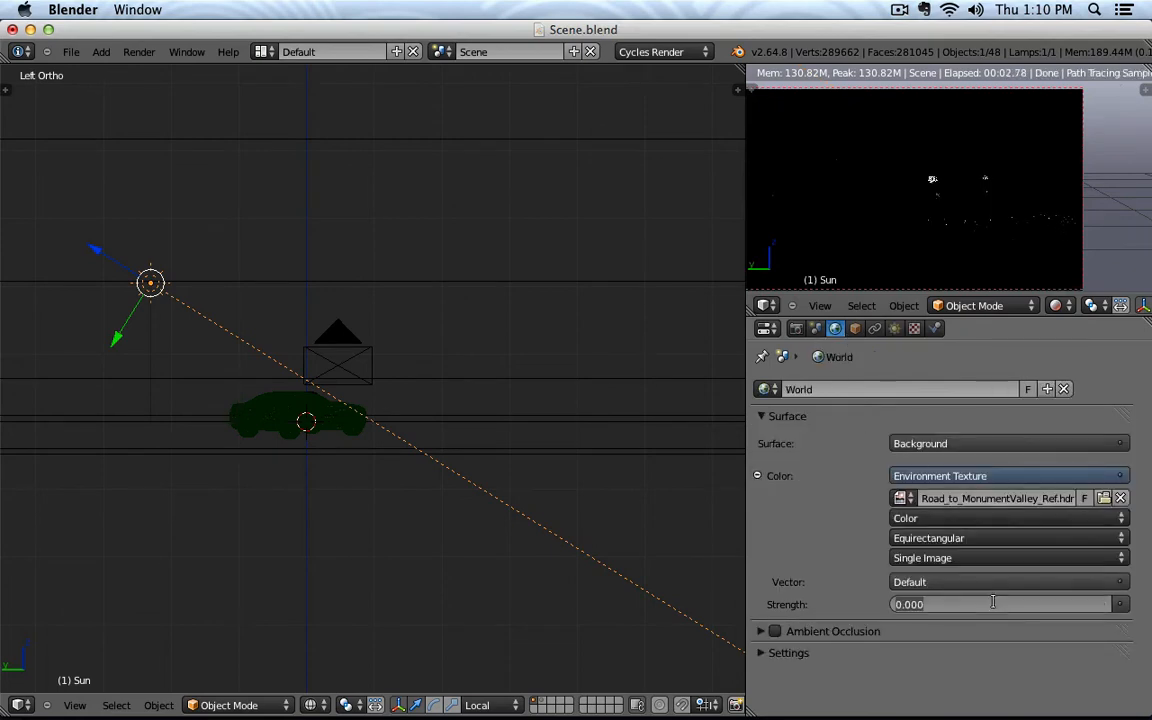
text(2)
key(Return)
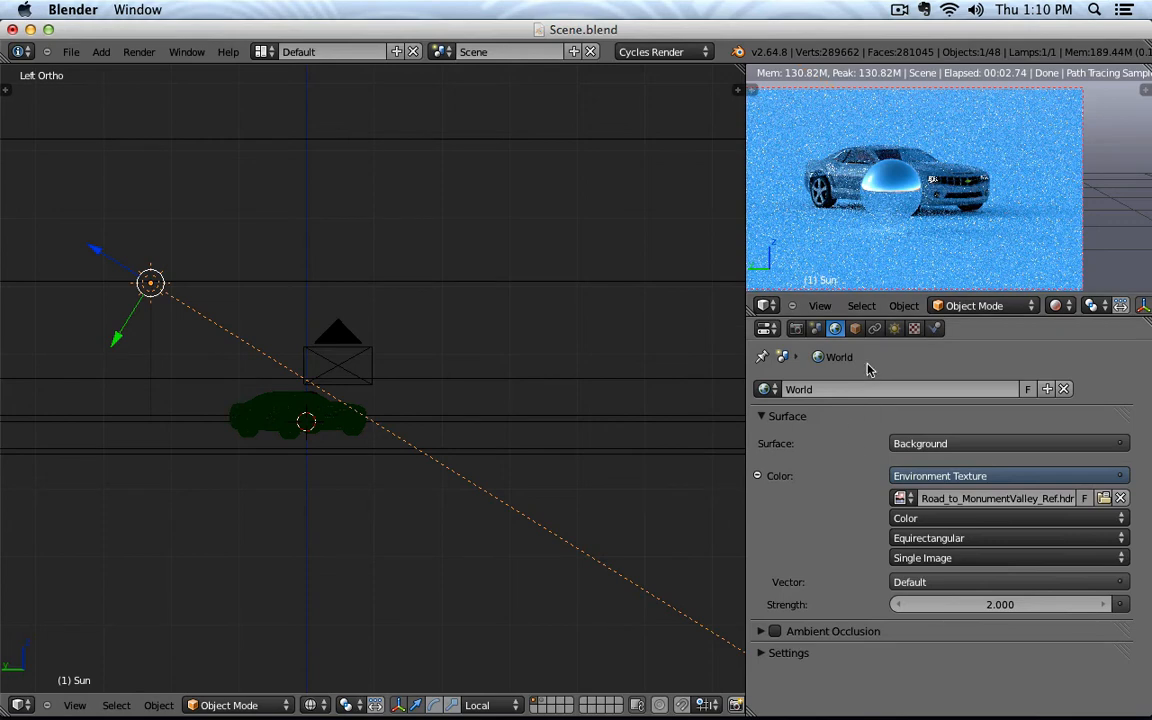
Step: Return the world background strength to 0 and the sun lamp's strength to 2
click(993, 600)
text(0)
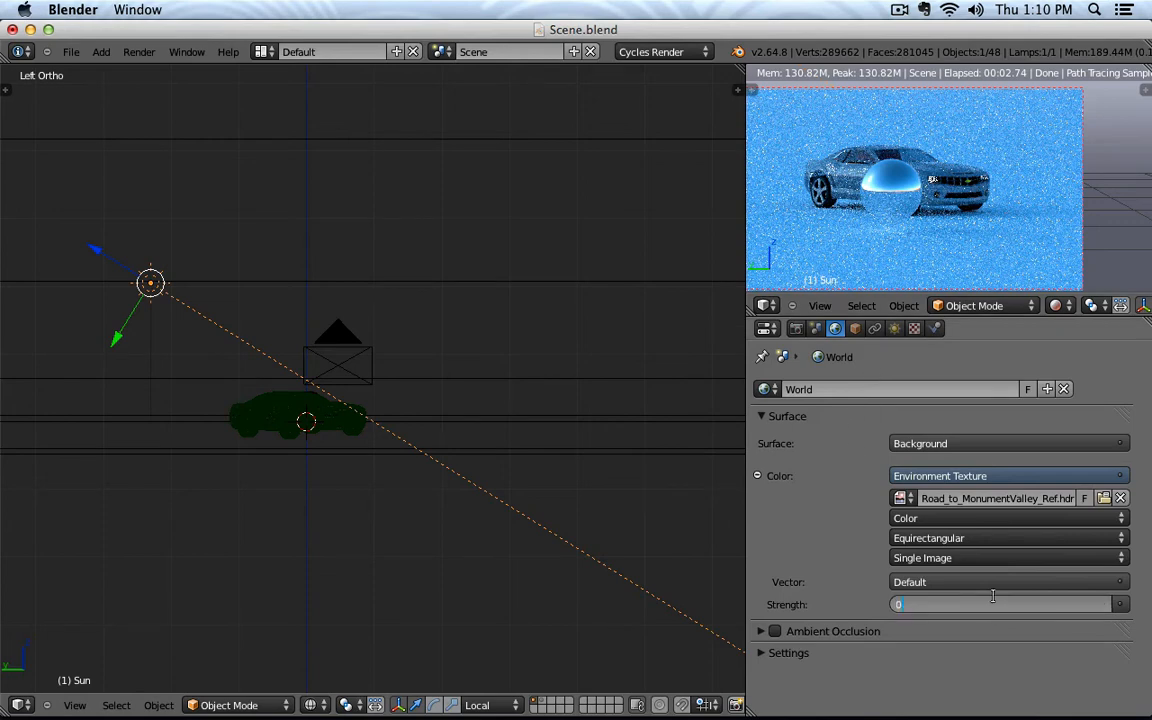
key(Return)
click(894, 328)
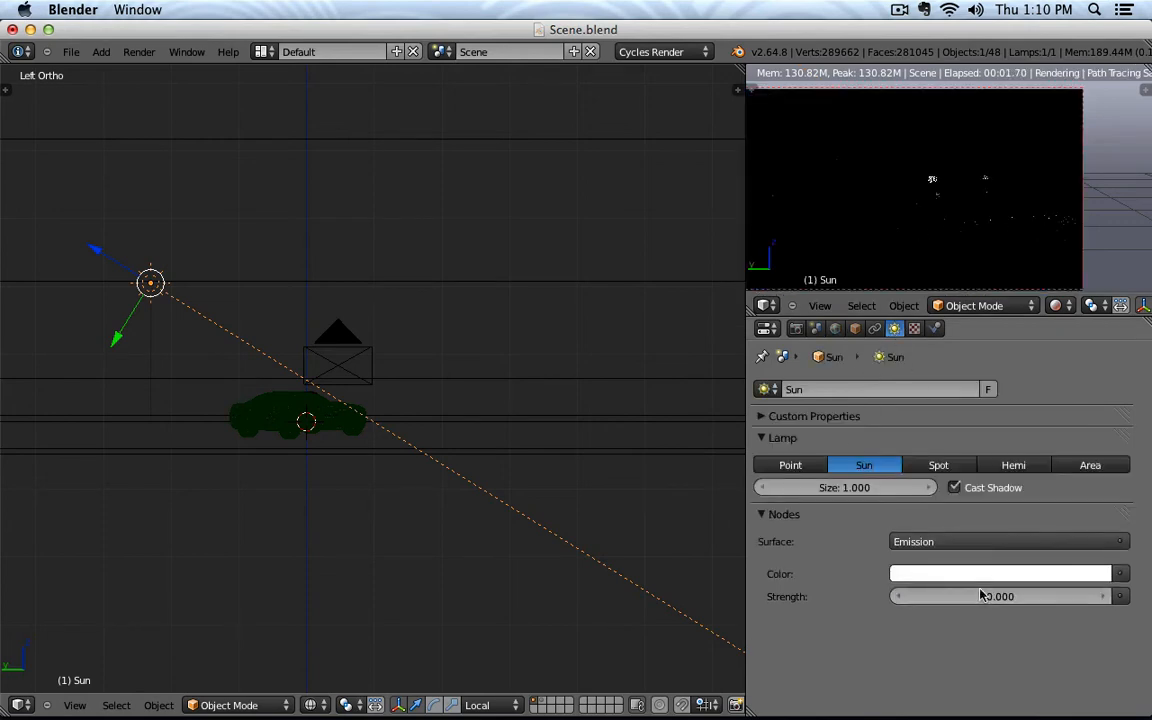
click(985, 597)
text(2)
key(Return)
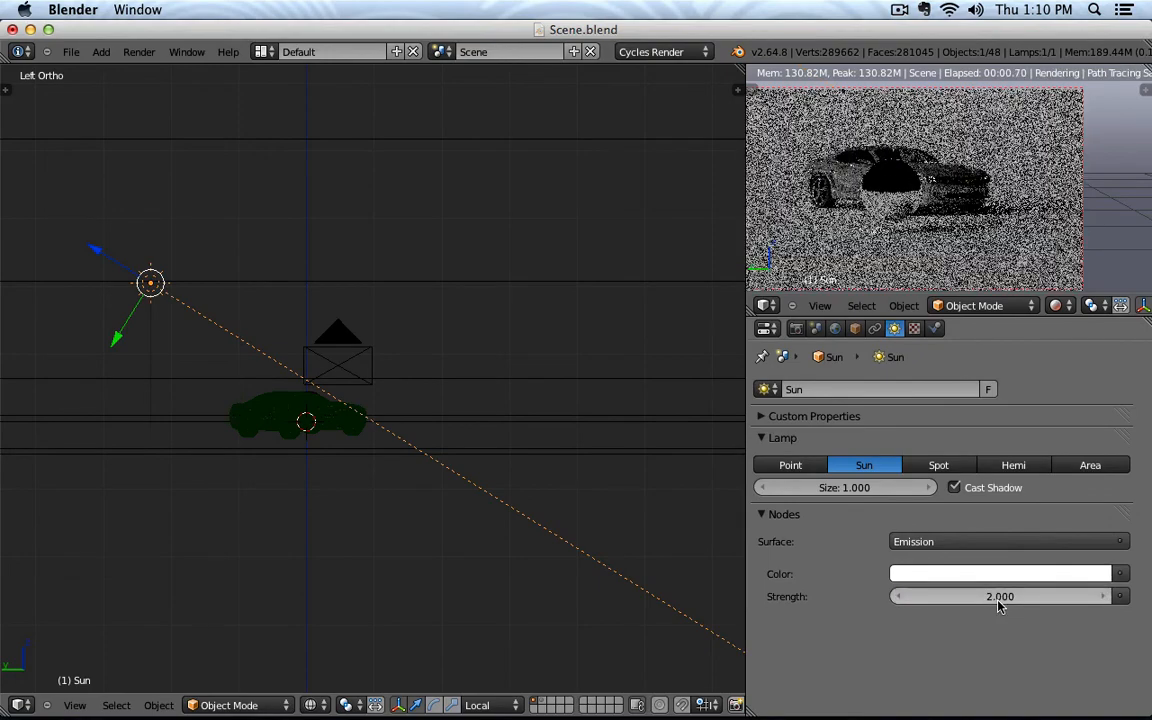
Step: Rotate the sun lamp to a slightly steeper angle over the car and set its size to 1.5
key(r)
click(670, 554)
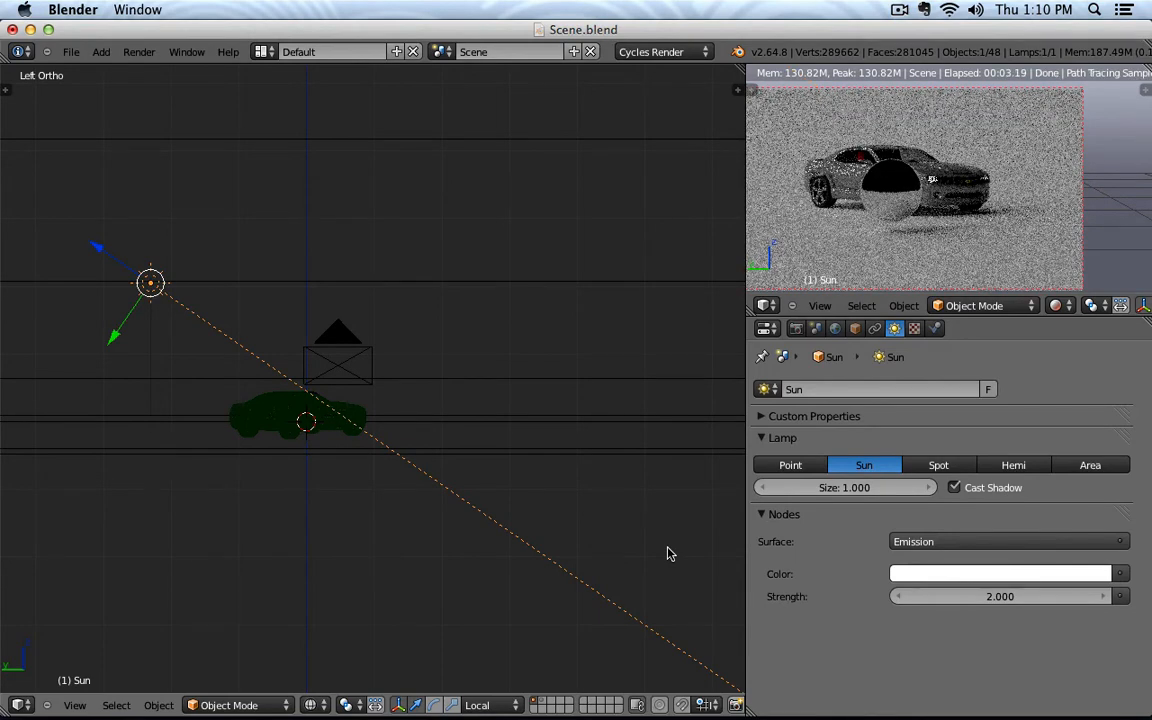
click(850, 487)
text(1)
key(Return)
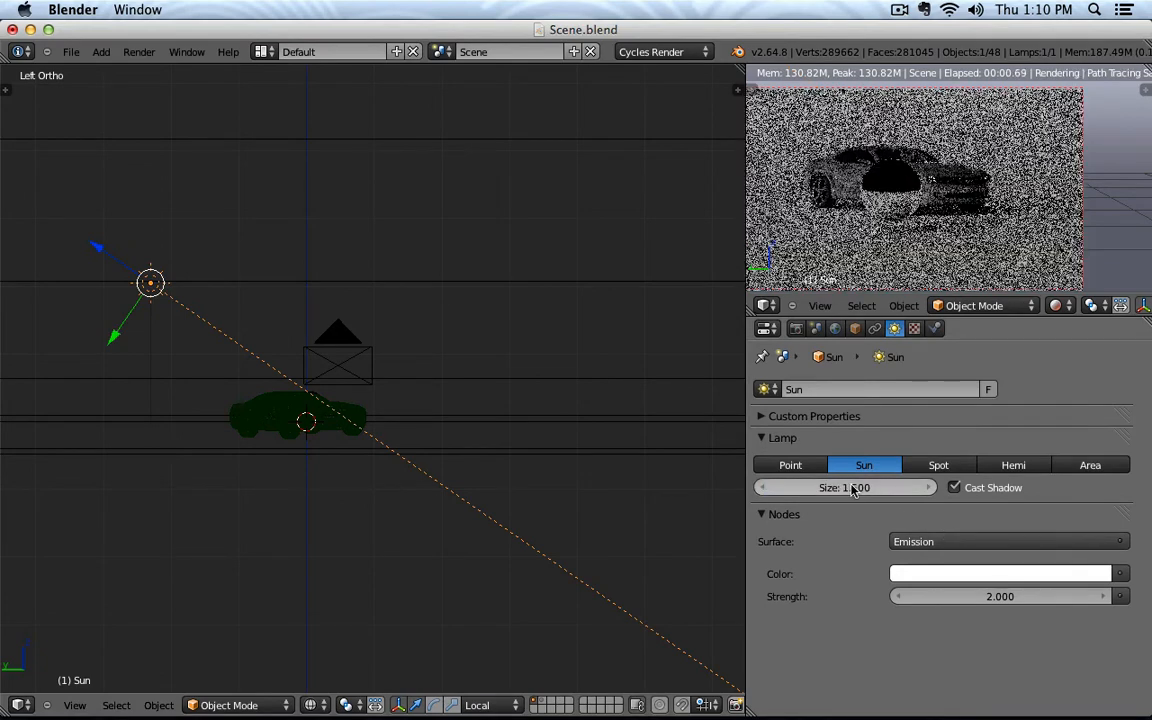